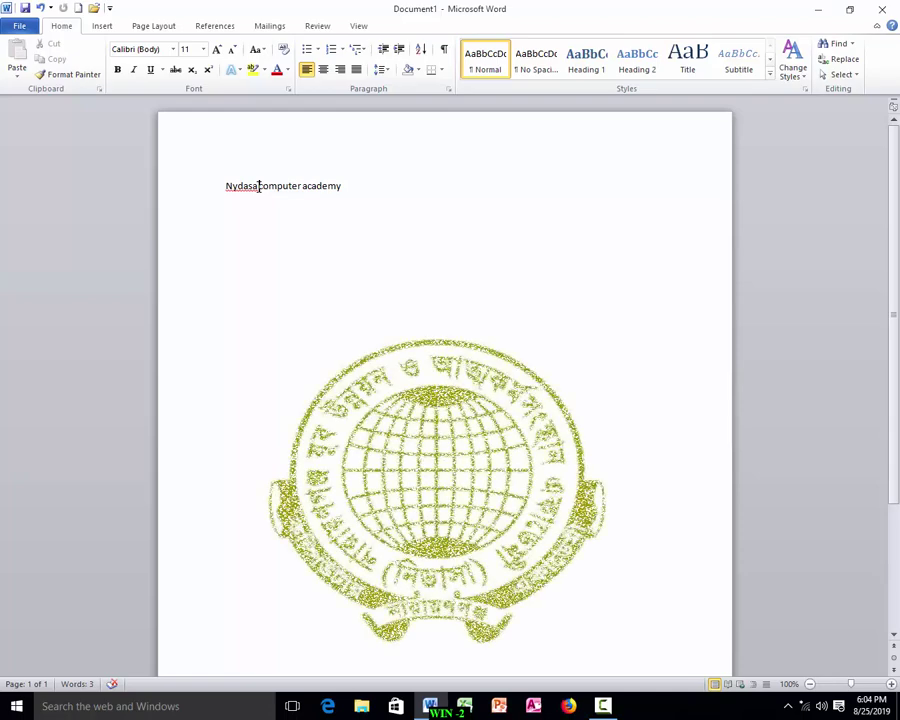
Cut the word "Nydasa" from the start of the line and paste it after "computer academy".
{"action": "left_click_drag", "start_coordinate": [259, 186], "coordinate": [226, 192]}
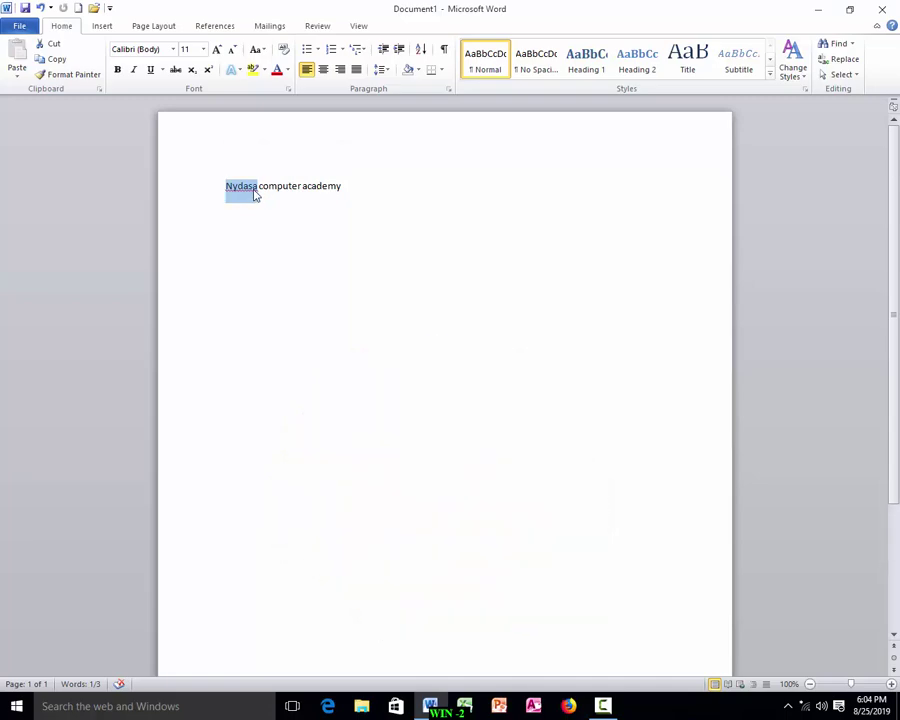
{"action": "left_click", "coordinate": [51, 47]}
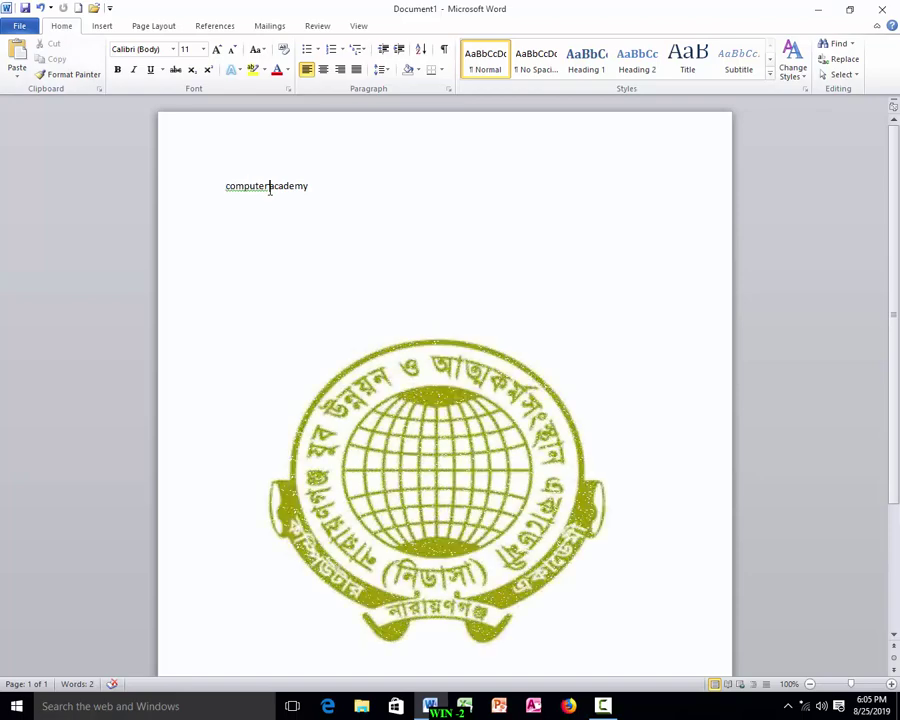
{"action": "left_click", "coordinate": [317, 187]}
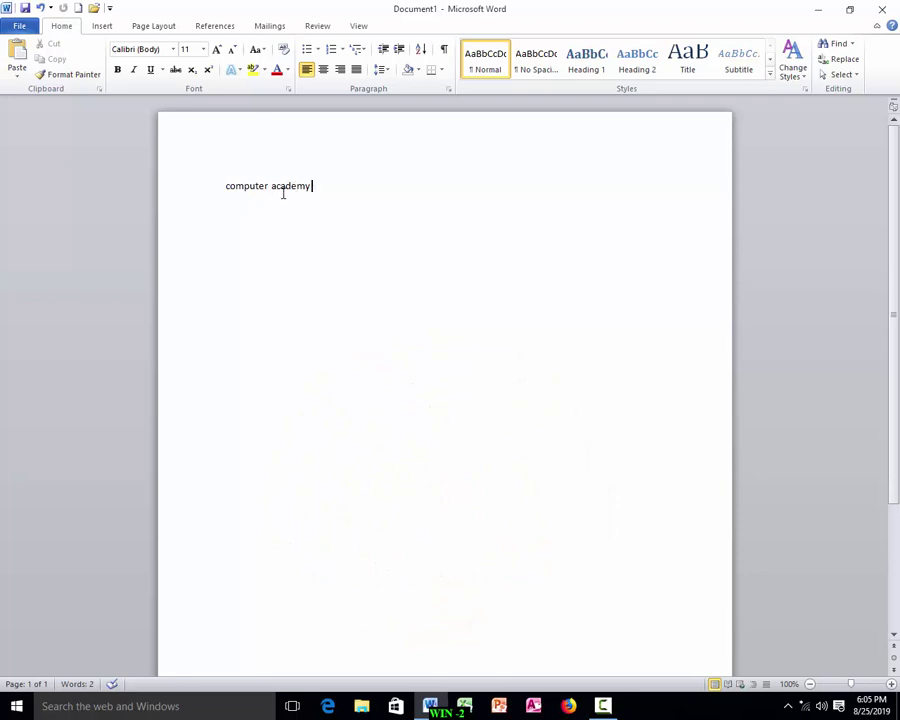
{"action": "left_click", "coordinate": [225, 185]}
{"action": "left_click", "coordinate": [313, 186]}
{"action": "left_click", "coordinate": [16, 56]}
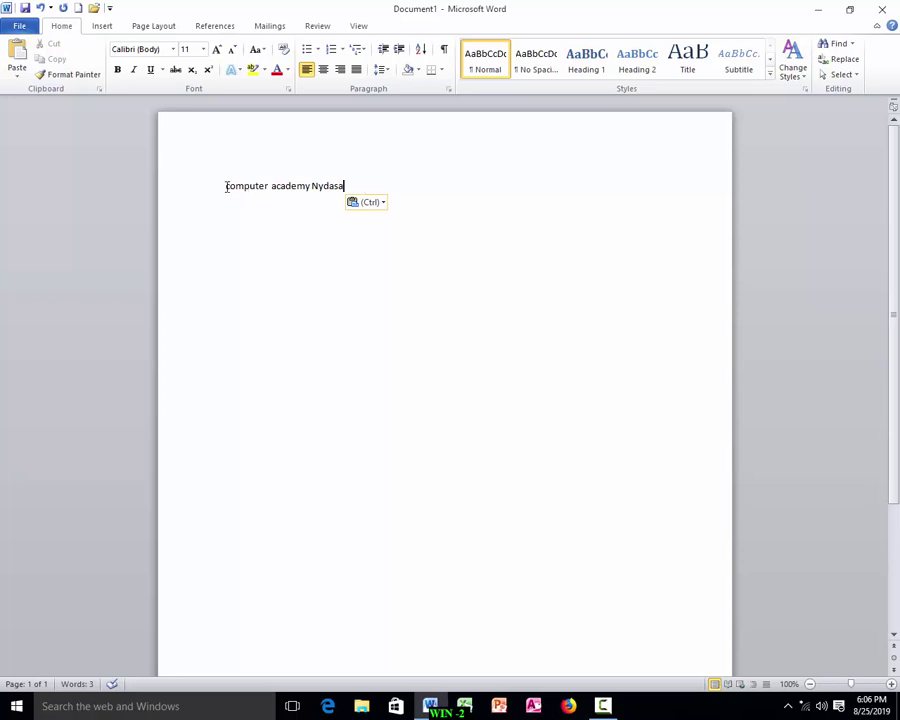
Cut the word "computer" from the start of the line and paste it after "Nydasa".
{"action": "left_click_drag", "start_coordinate": [227, 186], "coordinate": [268, 186]}
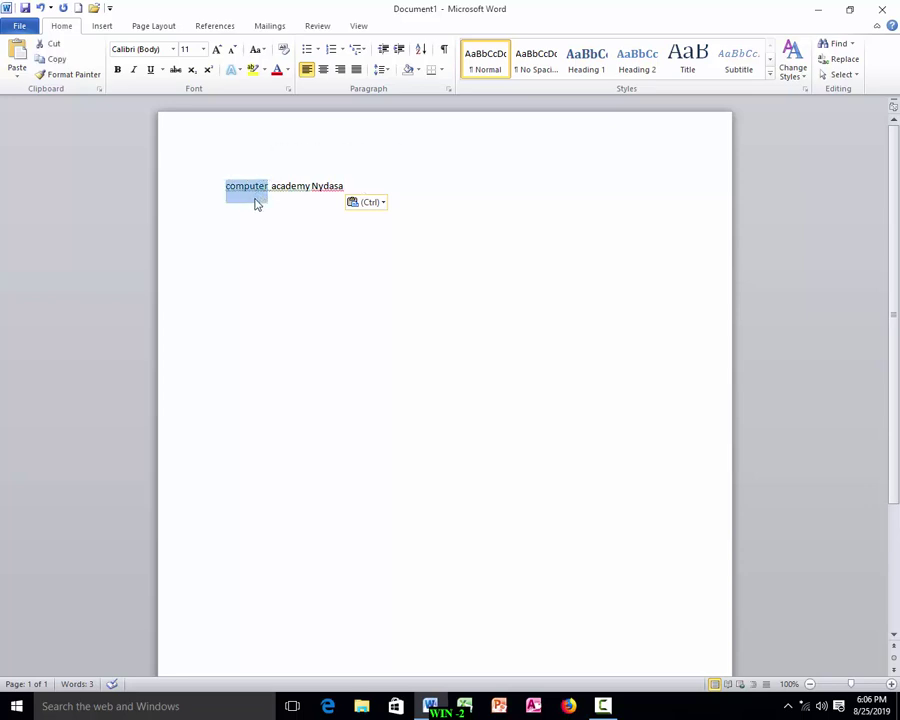
{"action": "left_click", "coordinate": [249, 187]}
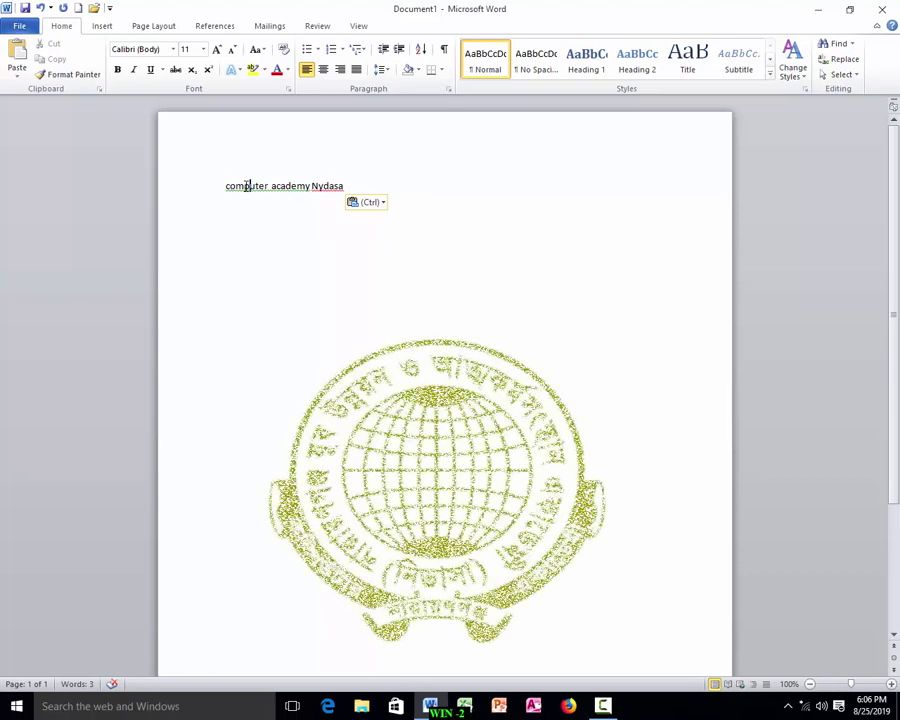
{"action": "double_click", "coordinate": [246, 186]}
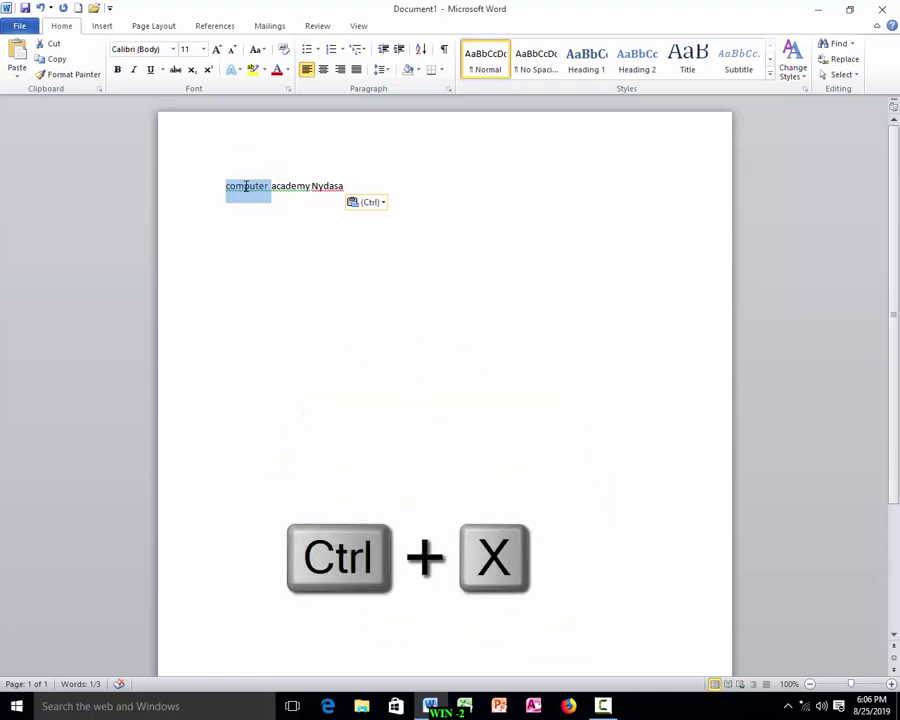
{"action": "key", "text": "ctrl+x"}
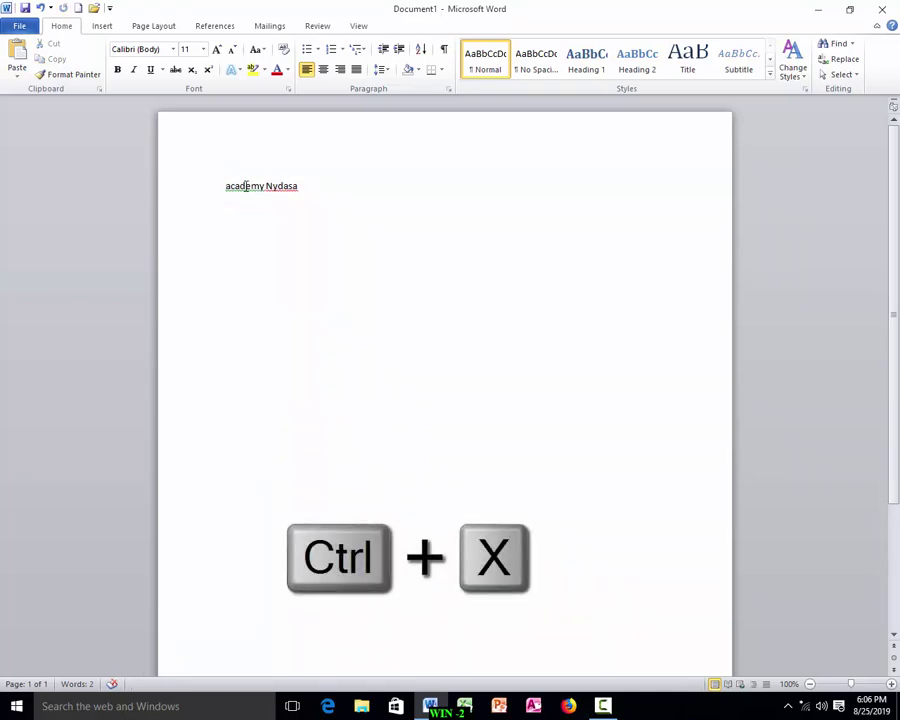
{"action": "left_click_drag", "start_coordinate": [264, 190], "coordinate": [267, 190]}
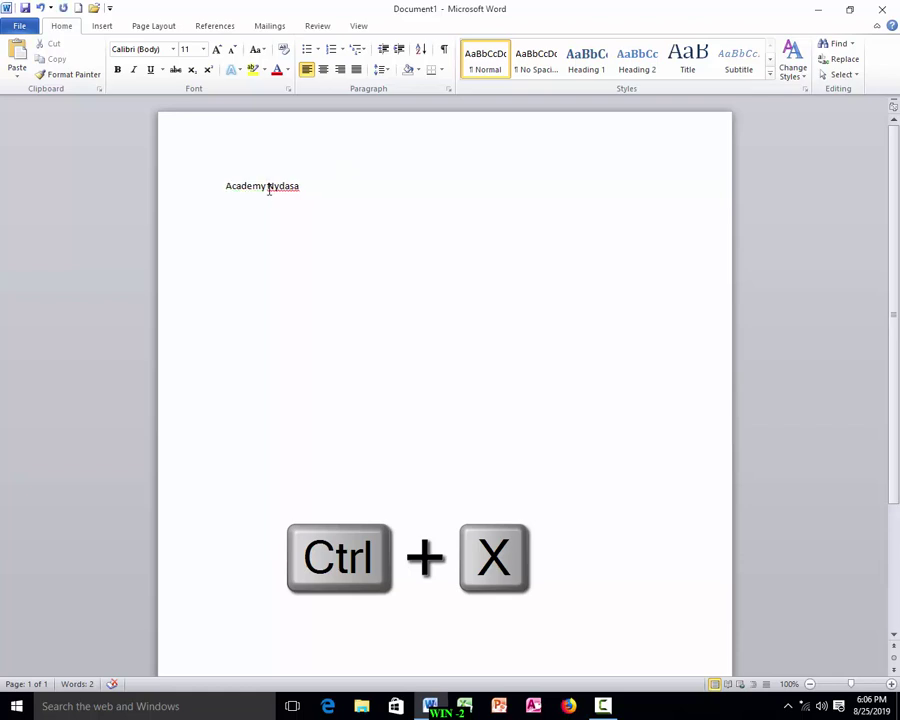
{"action": "left_click", "coordinate": [301, 186]}
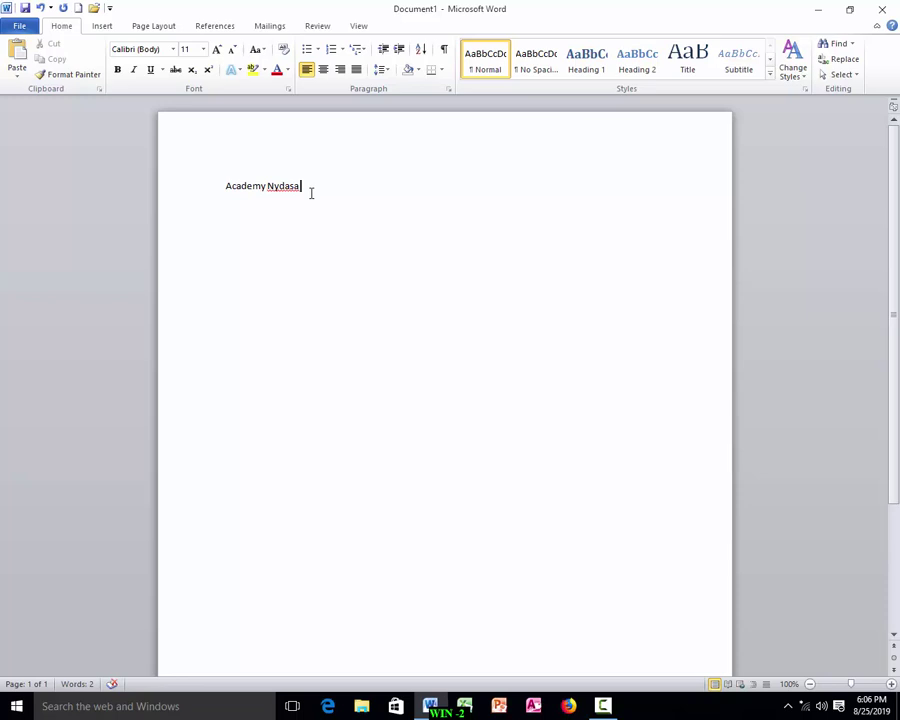
{"action": "key", "text": "ctrl+v"}
Move the word "Academy" from the start of the line to the end, after "computer", by cutting and pasting.
{"action": "double_click", "coordinate": [240, 186]}
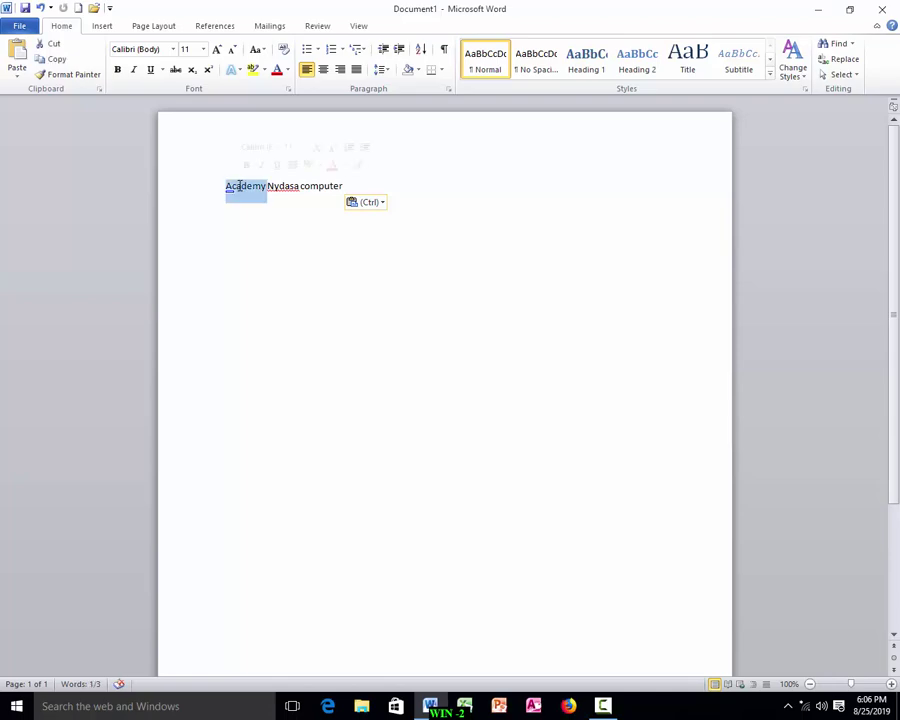
{"action": "right_click", "coordinate": [240, 188]}
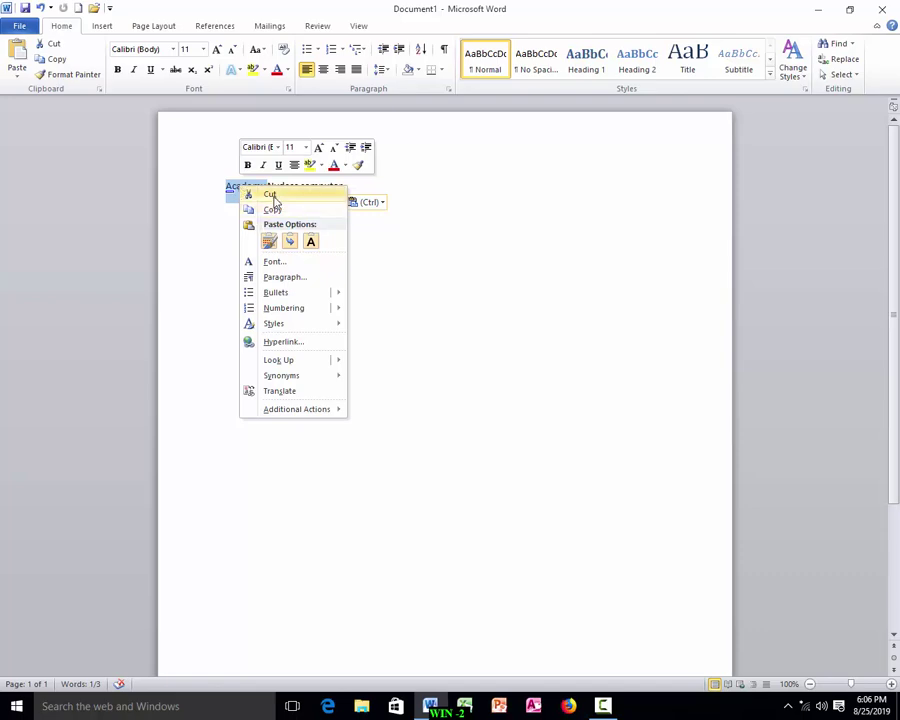
{"action": "left_click", "coordinate": [273, 197]}
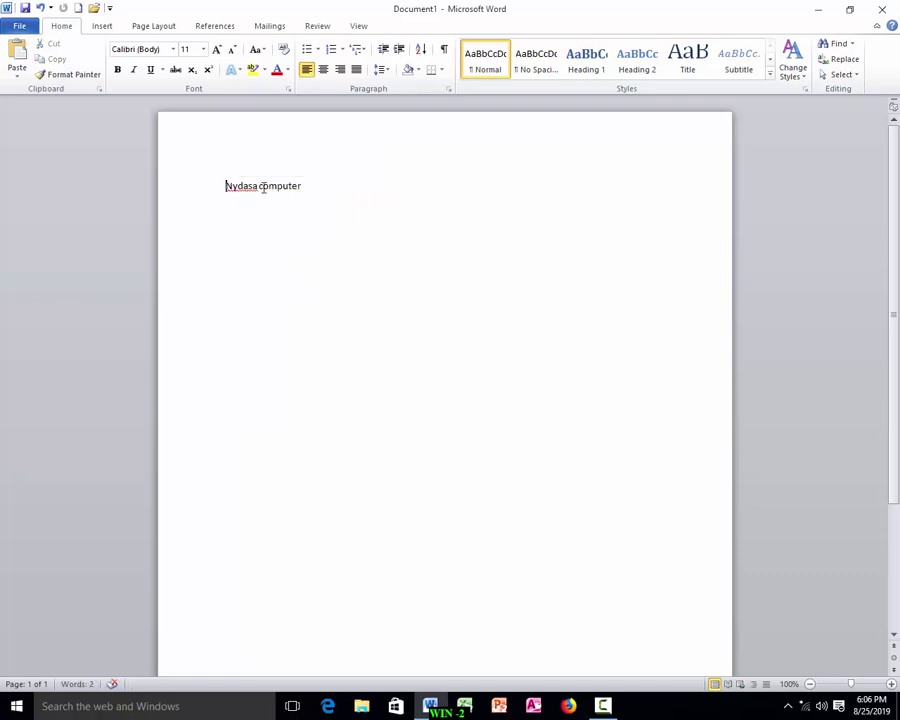
{"action": "left_click", "coordinate": [308, 186]}
{"action": "right_click", "coordinate": [304, 186]}
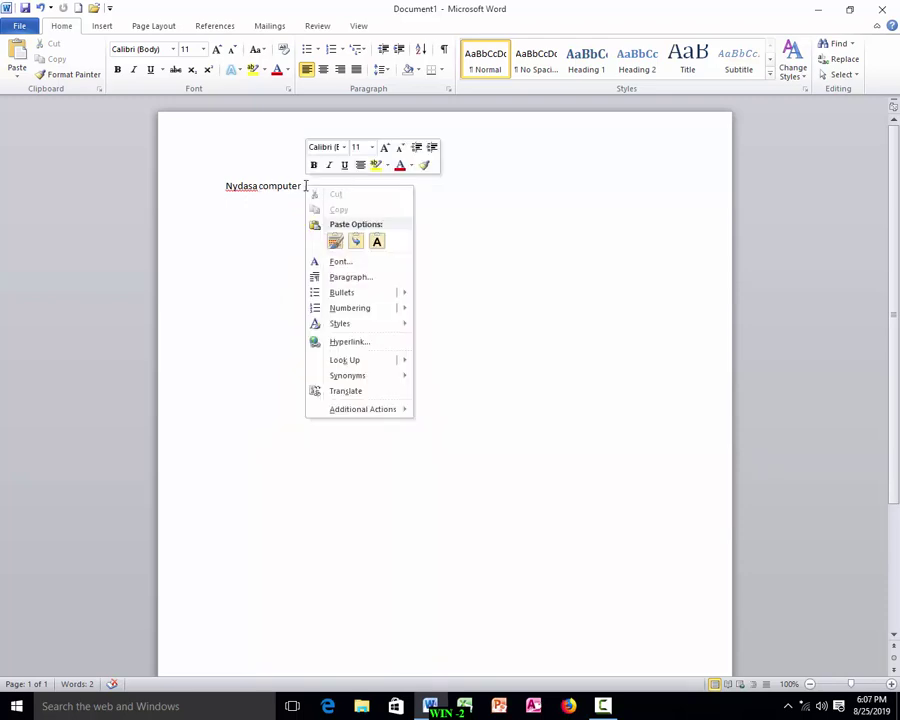
{"action": "left_click", "coordinate": [335, 242]}
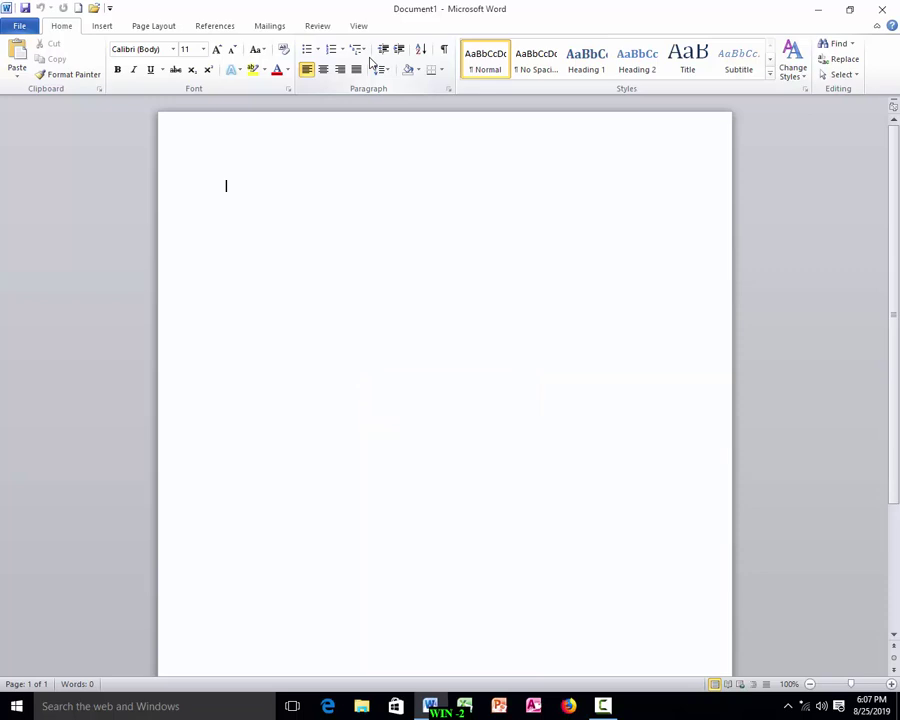
Write "Nydasa computer academy Chashara, Narayanganj" on the first line of the blank document.
{"action": "type", "text": "Nydasa computer acad"}
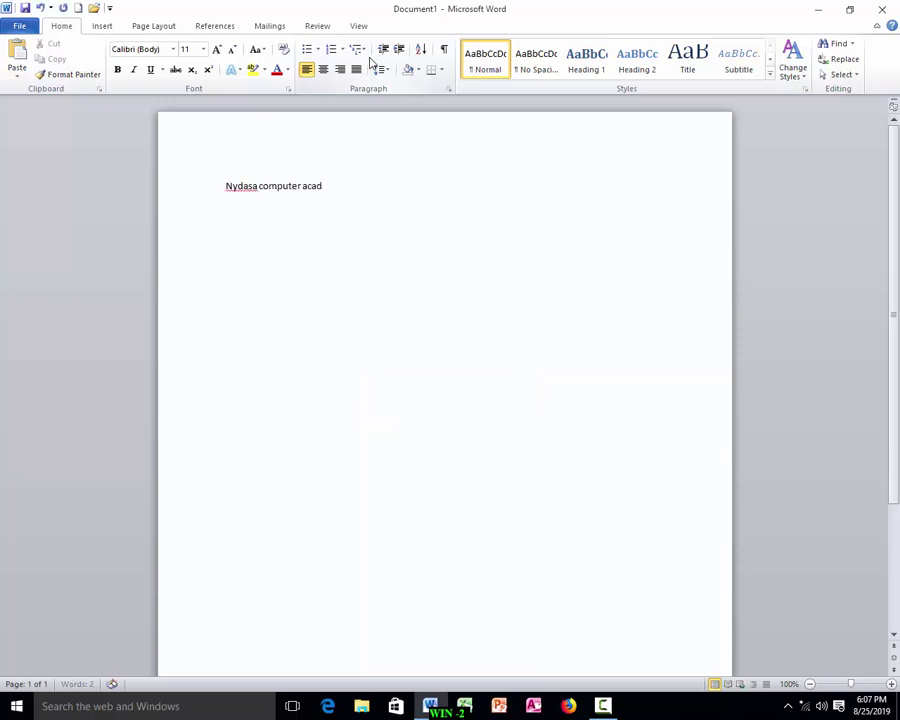
{"action": "type", "text": "emy Chashara, Narayanganj"}
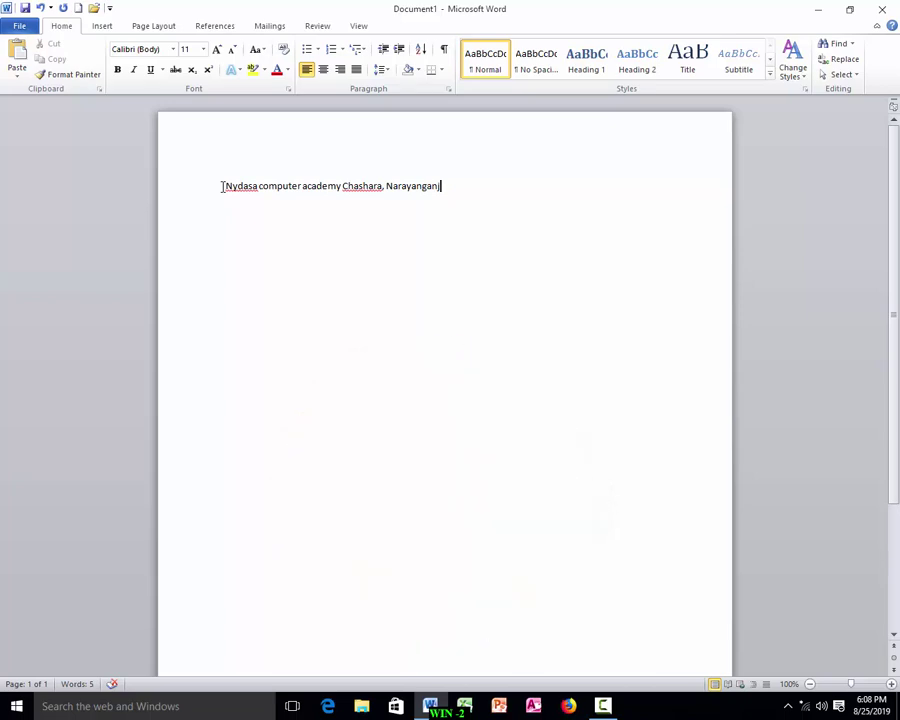
Copy the whole sentence, add a period after "Narayanganj", and paste the copy after it on the same line.
{"action": "left_click_drag", "start_coordinate": [225, 186], "coordinate": [460, 197]}
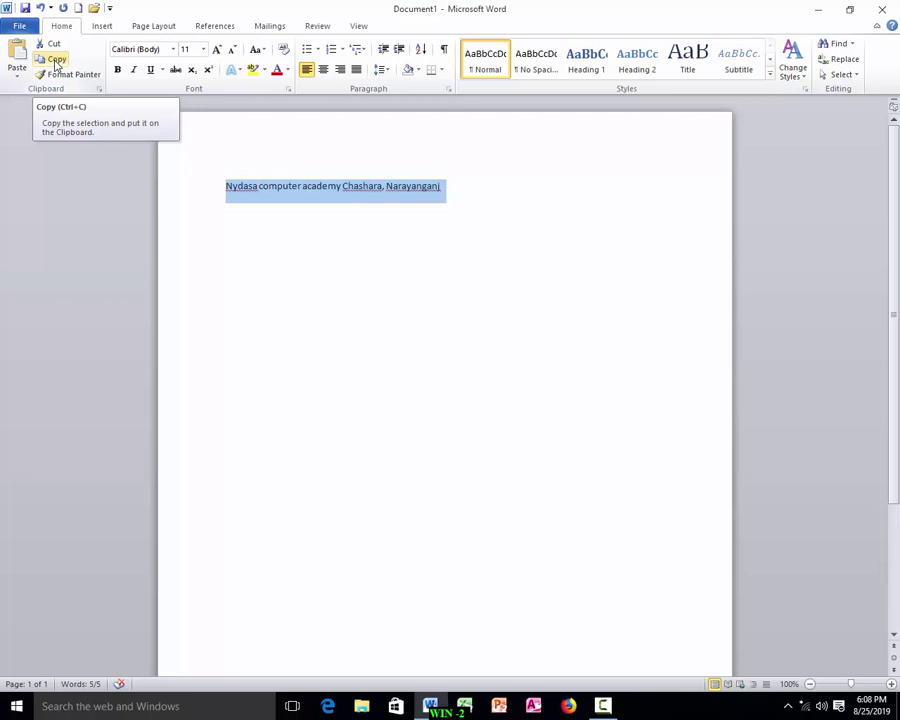
{"action": "left_click", "coordinate": [57, 62]}
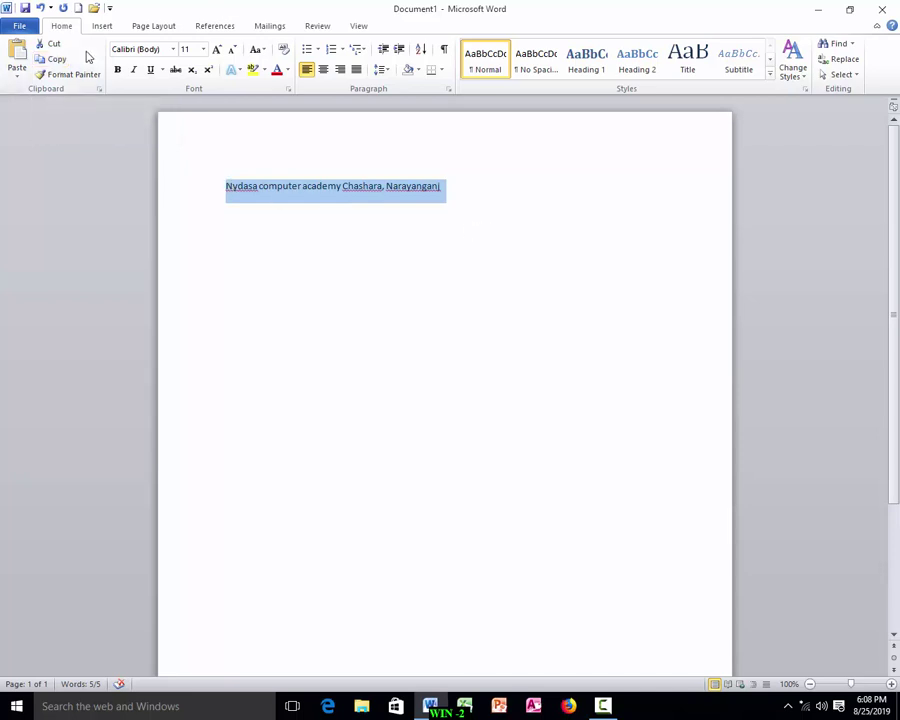
{"action": "left_click", "coordinate": [465, 188]}
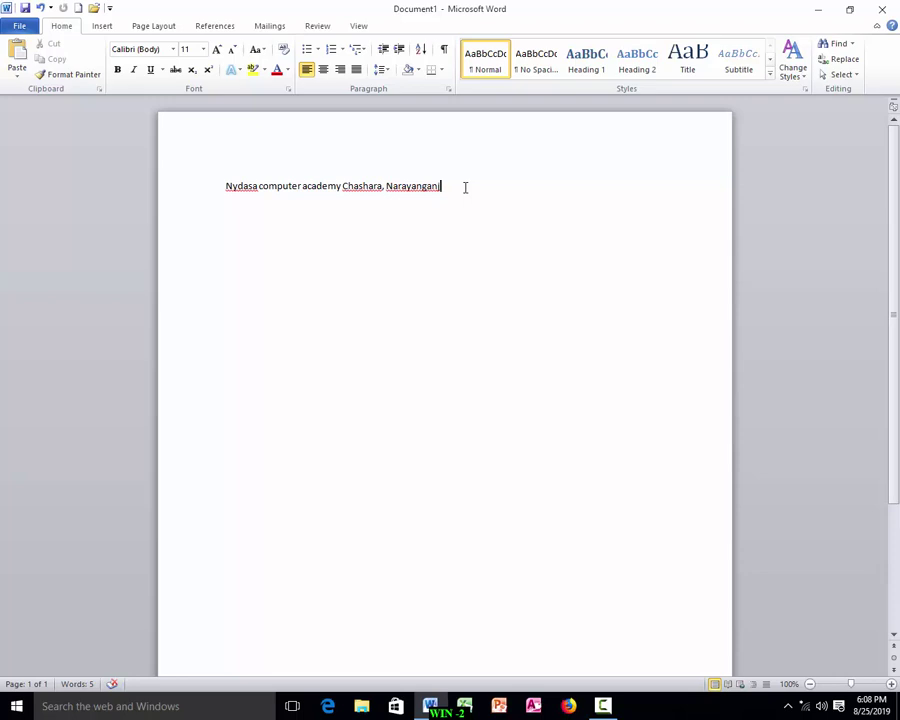
{"action": "type", "text": "."}
{"action": "left_click", "coordinate": [17, 60]}
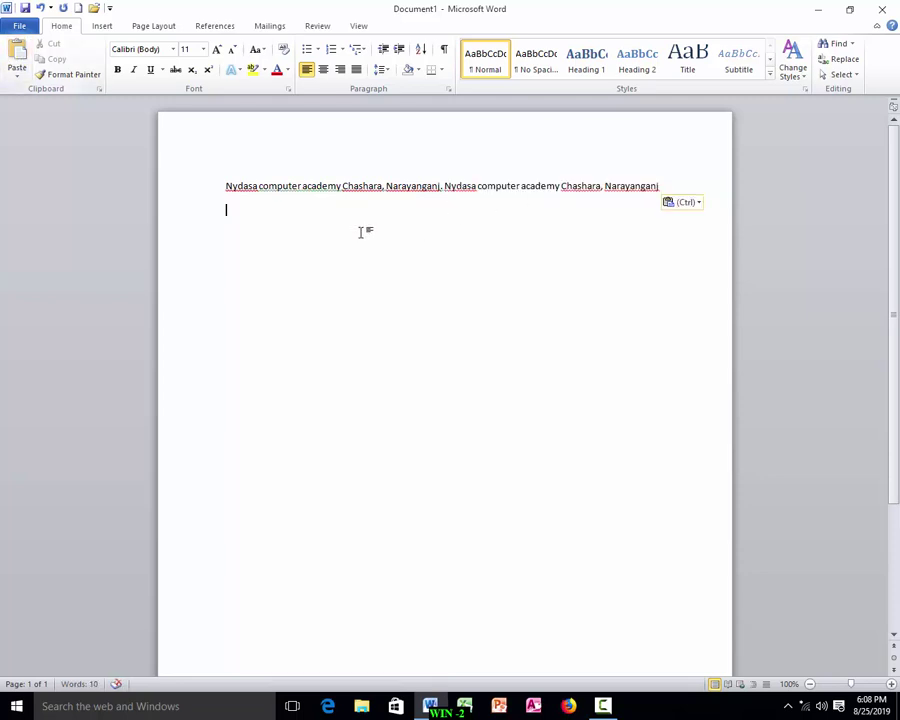
Copy the full first line and paste it five times beneath itself.
{"action": "left_click_drag", "start_coordinate": [226, 186], "coordinate": [655, 193]}
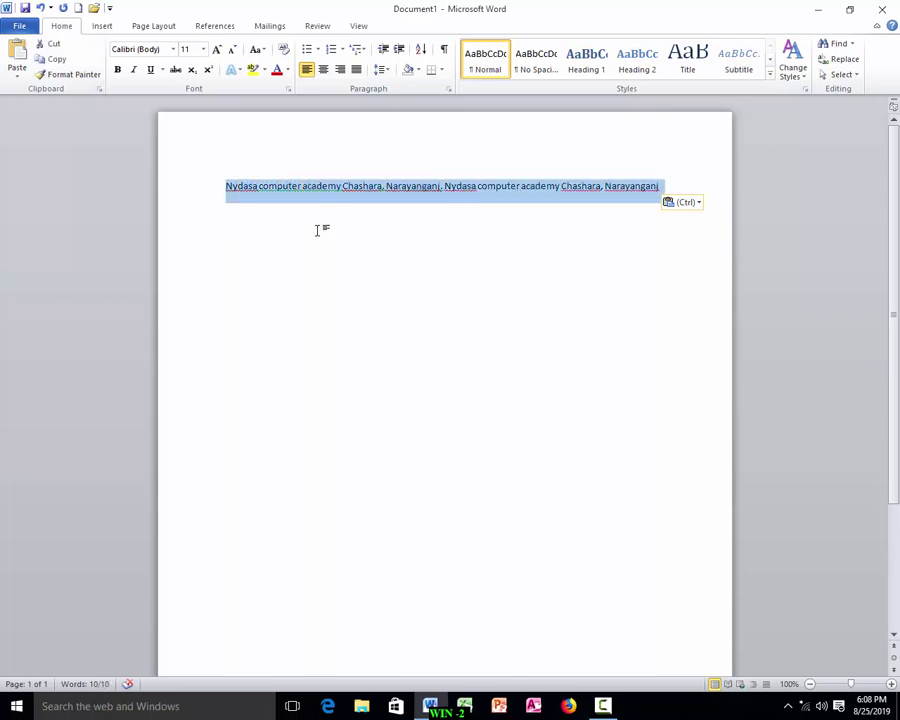
{"action": "left_click", "coordinate": [55, 58]}
{"action": "key", "text": "ctrl+c"}
{"action": "left_click", "coordinate": [664, 191]}
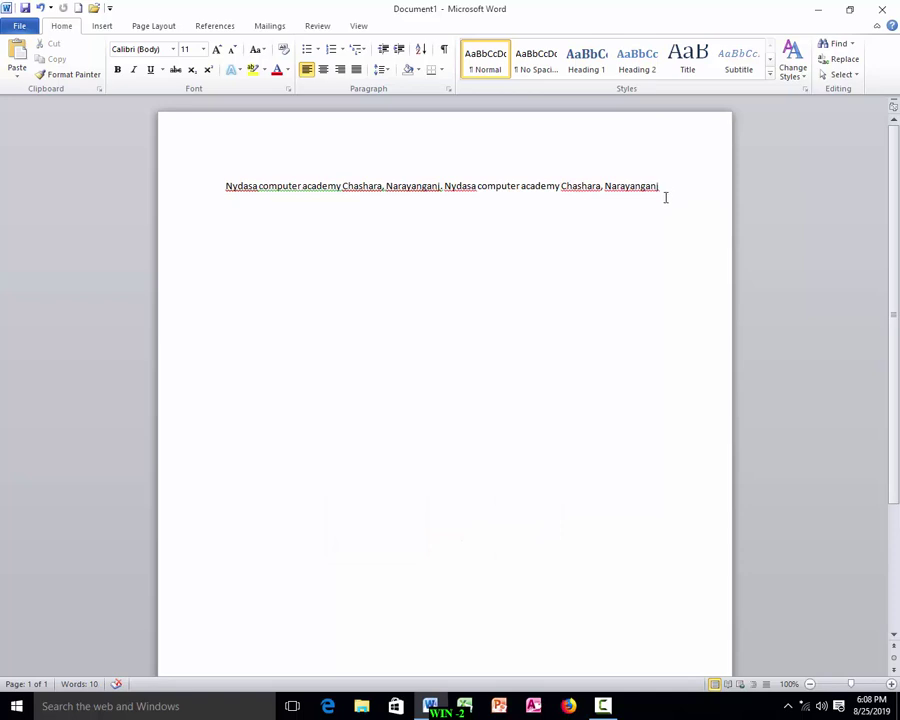
{"action": "left_click", "coordinate": [17, 57]}
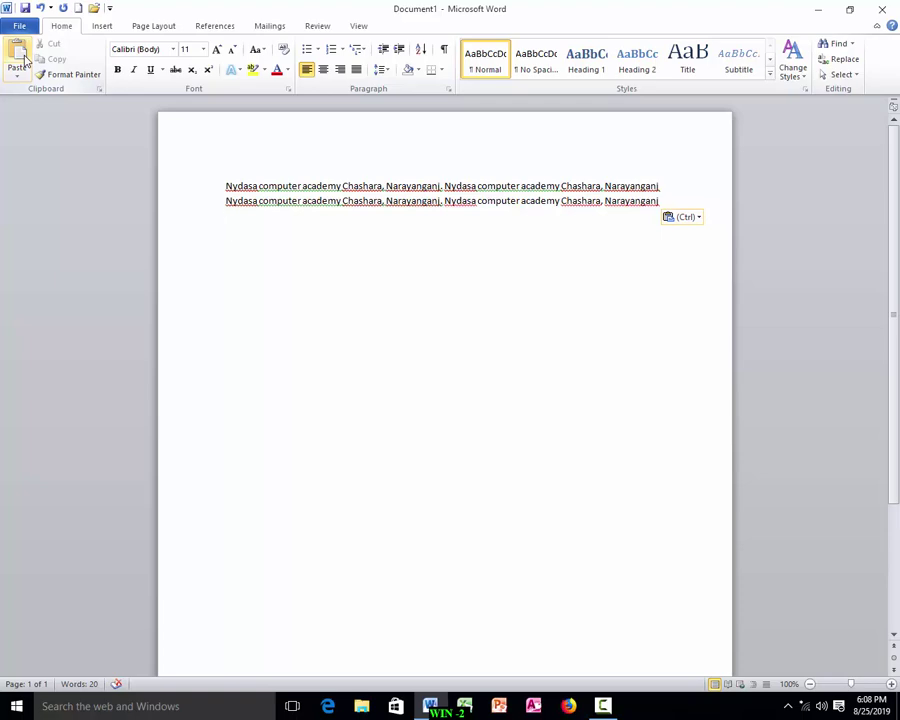
{"action": "left_click", "coordinate": [17, 57]}
{"action": "left_click", "coordinate": [17, 57]}
{"action": "left_click", "coordinate": [17, 57]}
{"action": "left_click", "coordinate": [17, 57]}
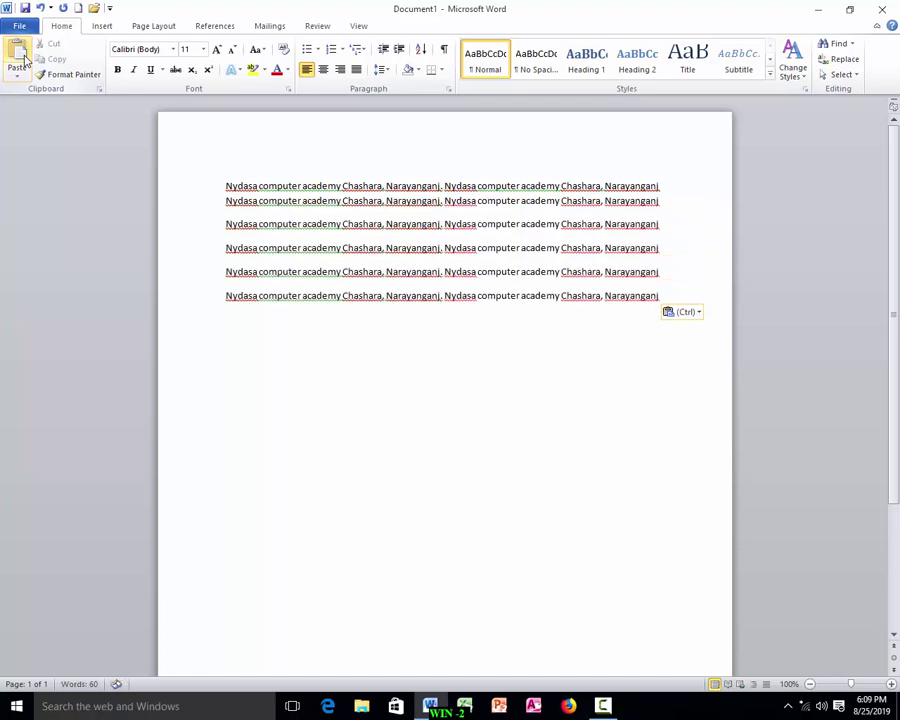
Copy "Nydasa" from the start of the last line and paste it before the second "Chashara" in that line.
{"action": "left_click_drag", "start_coordinate": [226, 297], "coordinate": [257, 302]}
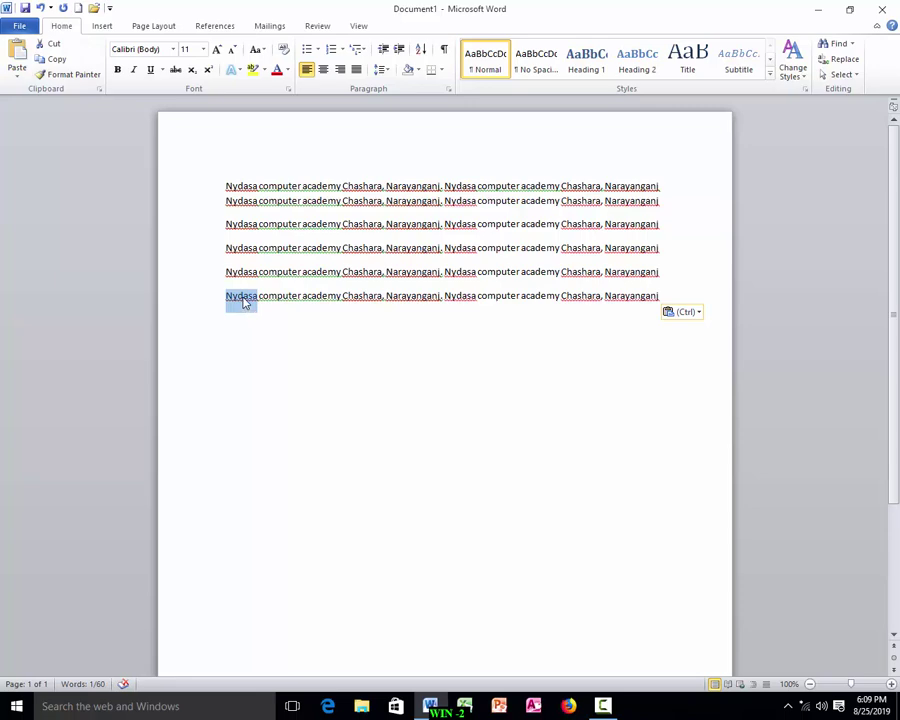
{"action": "right_click", "coordinate": [243, 304]}
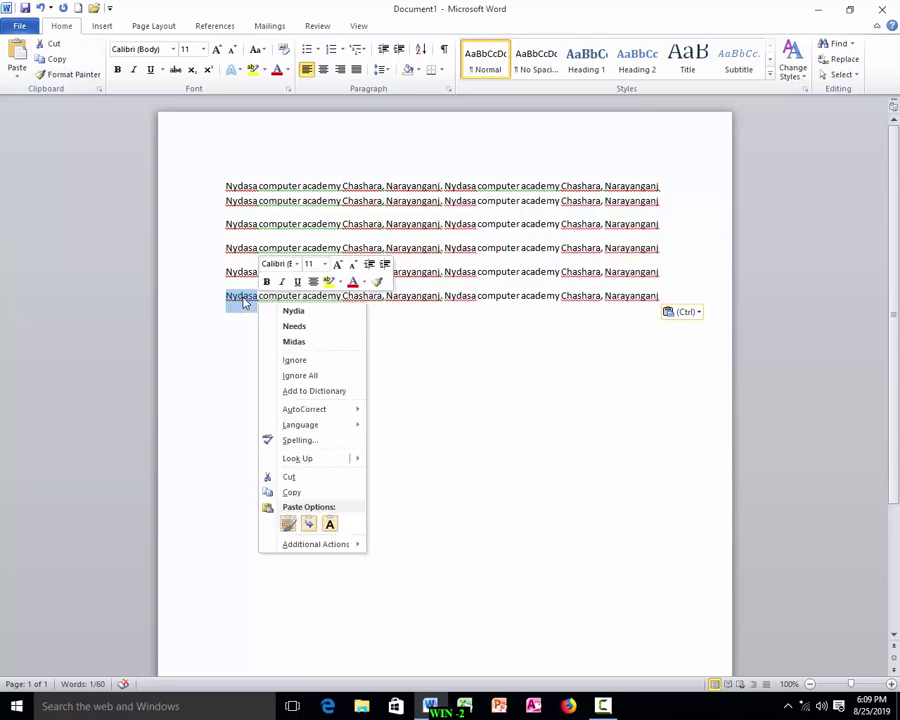
{"action": "left_click", "coordinate": [298, 493]}
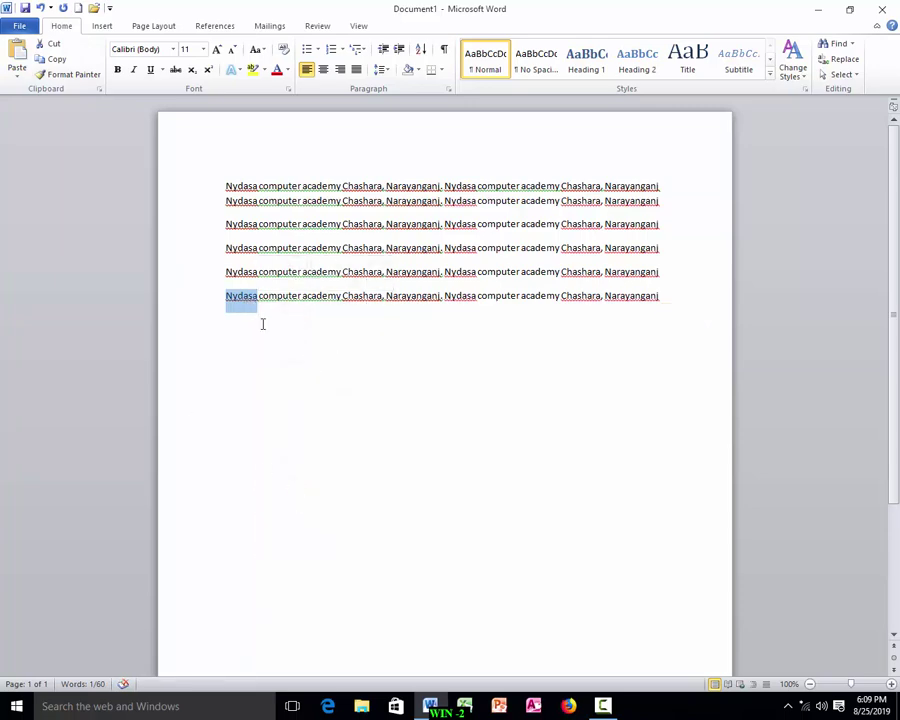
{"action": "left_click", "coordinate": [561, 295]}
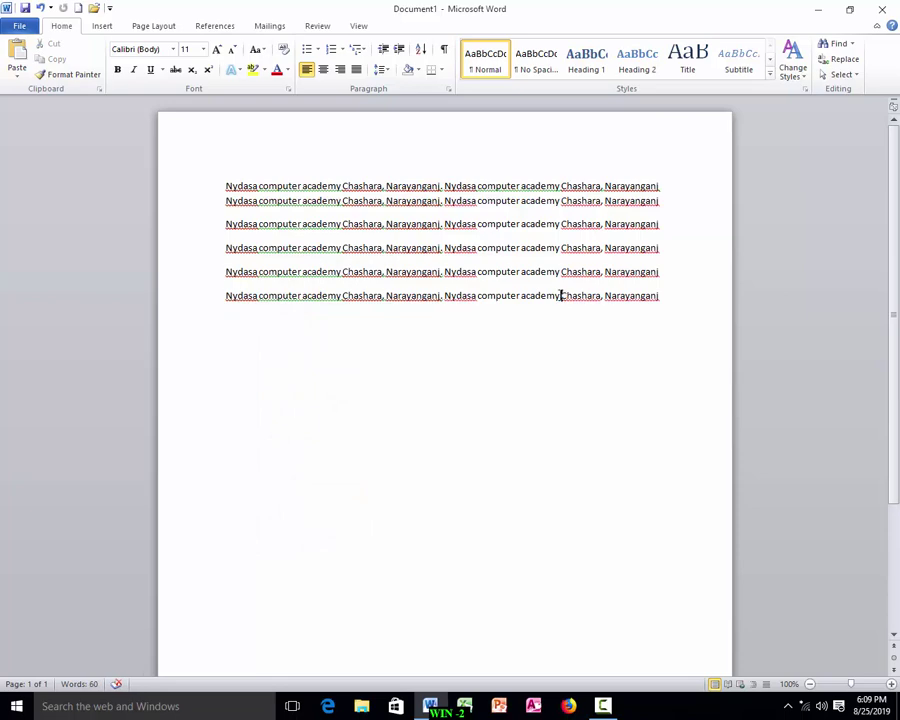
{"action": "key", "text": "ctrl+v"}
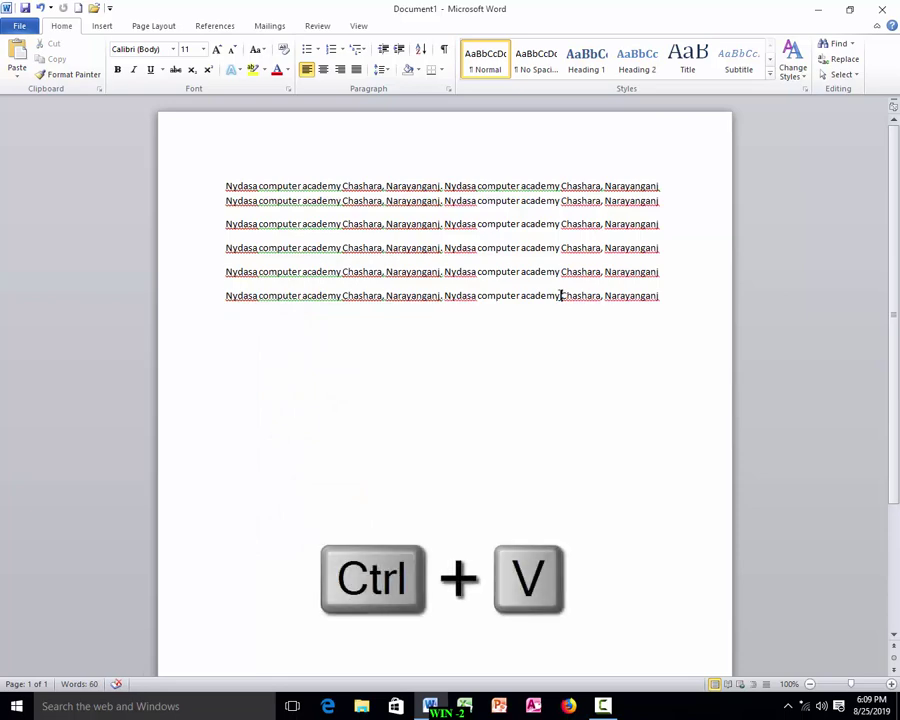
{"action": "right_click", "coordinate": [561, 295]}
{"action": "left_click", "coordinate": [590, 352]}
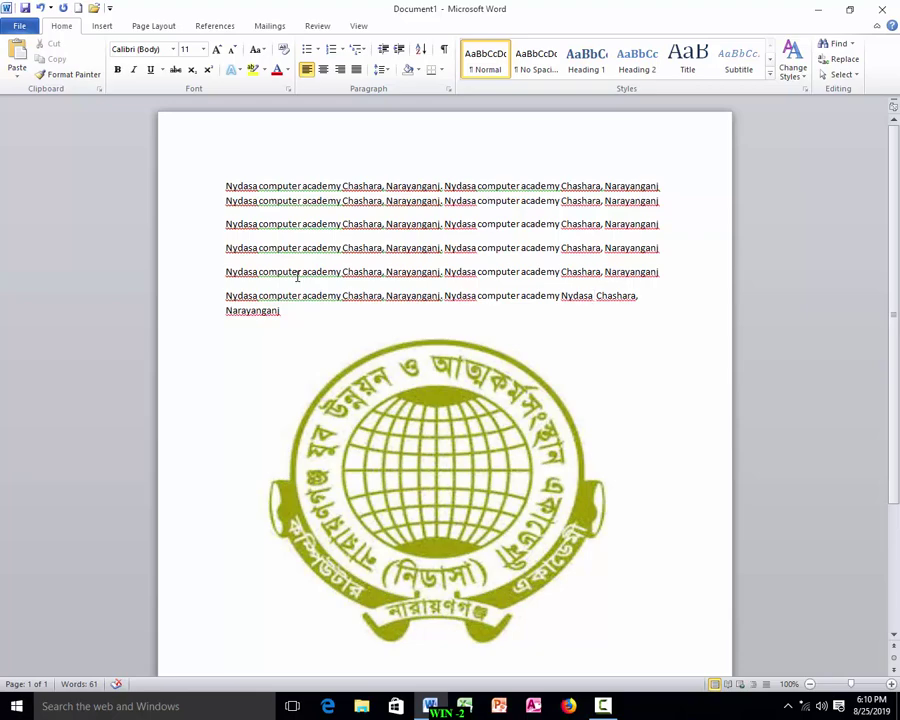
Delete all the text in the document, undo the deletion, and clear the selection.
{"action": "left_click_drag", "start_coordinate": [286, 312], "coordinate": [198, 178]}
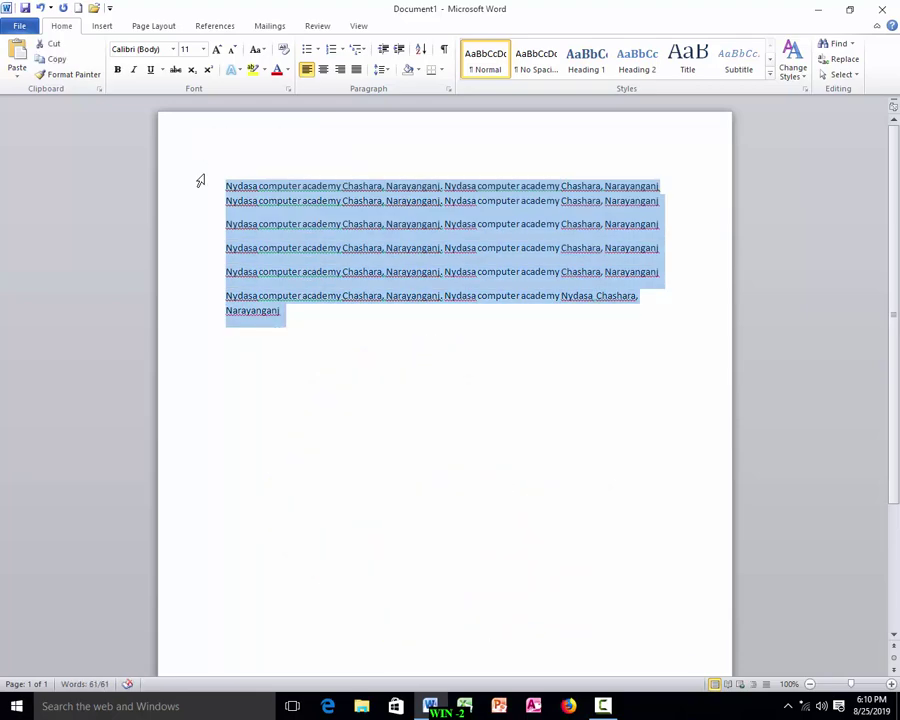
{"action": "key", "text": "Delete"}
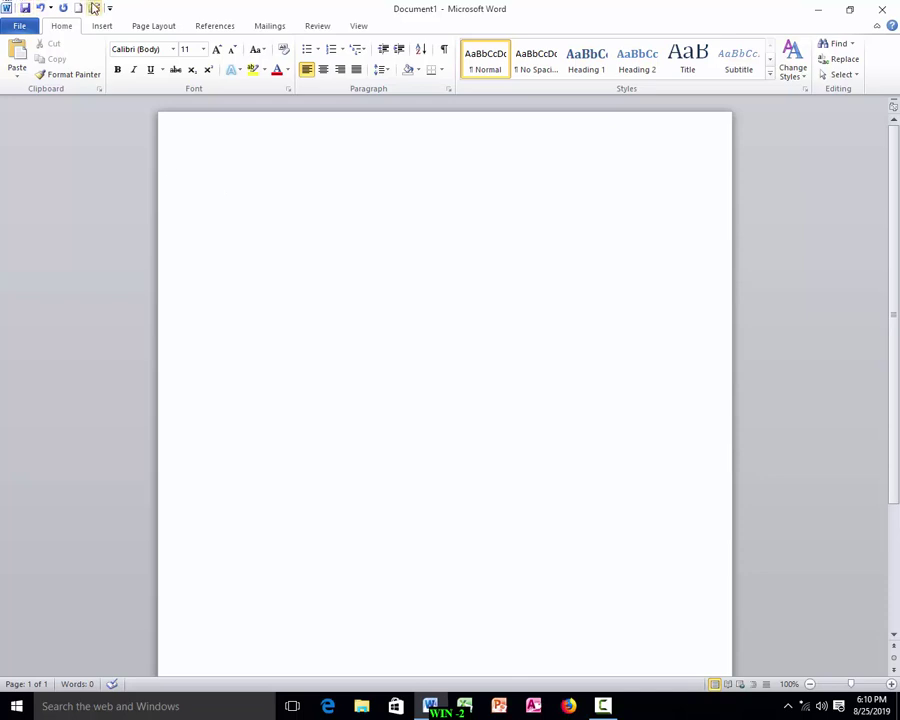
{"action": "left_click", "coordinate": [40, 9]}
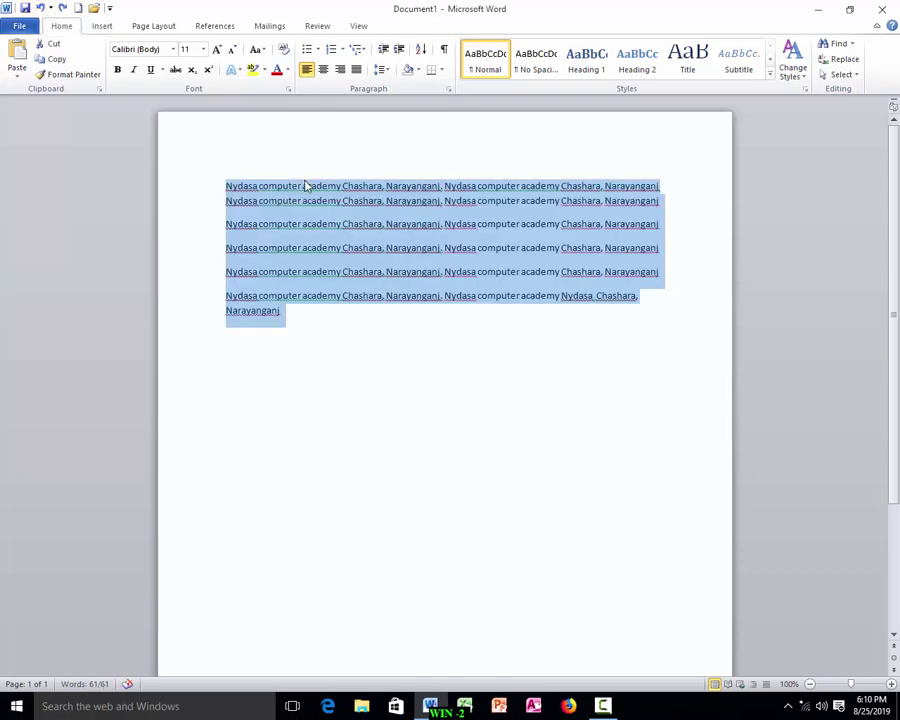
{"action": "left_click", "coordinate": [312, 186]}
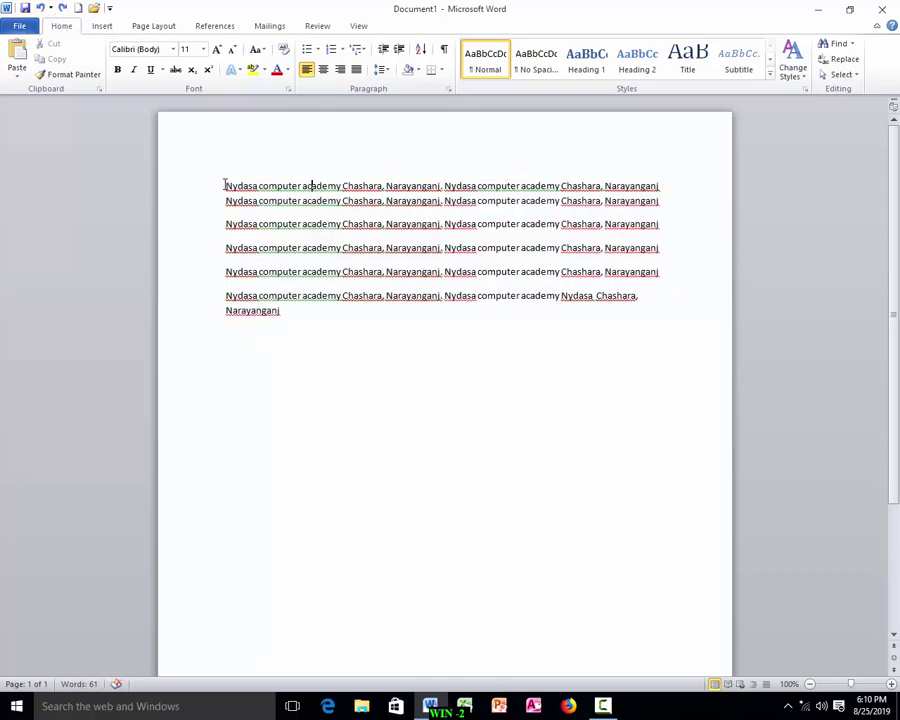
Cut "Nydasa" from the start of the first line and undo the cut.
{"action": "left_click_drag", "start_coordinate": [225, 186], "coordinate": [257, 188]}
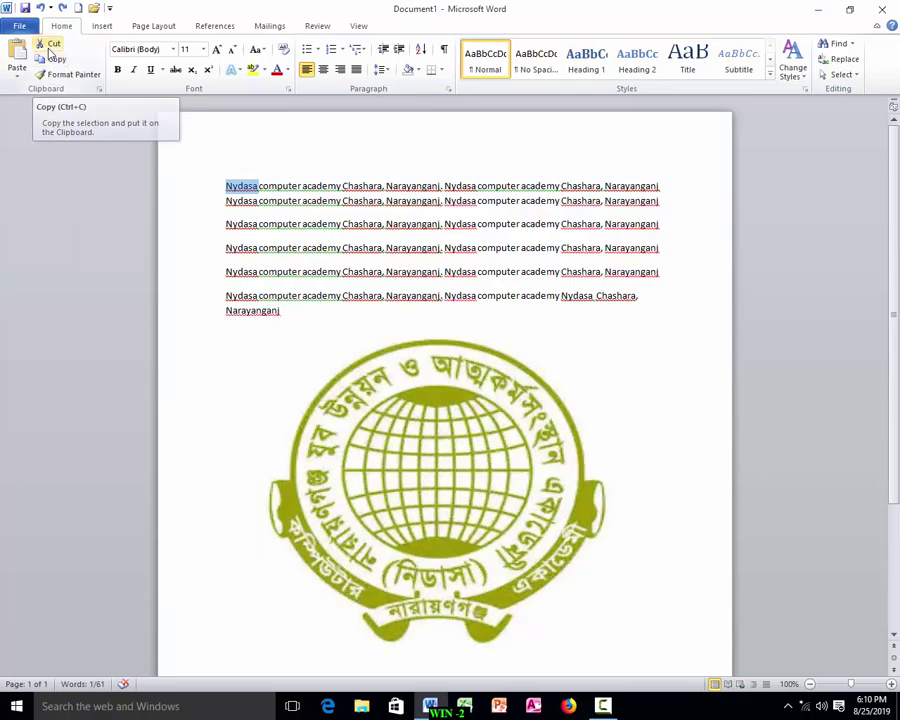
{"action": "left_click", "coordinate": [54, 46]}
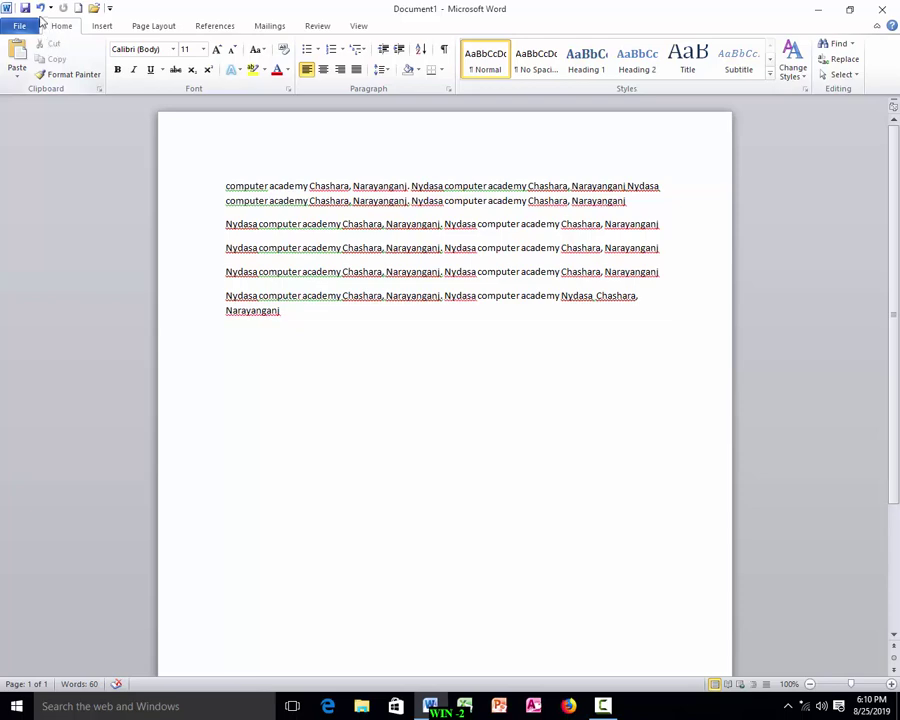
{"action": "left_click", "coordinate": [40, 8]}
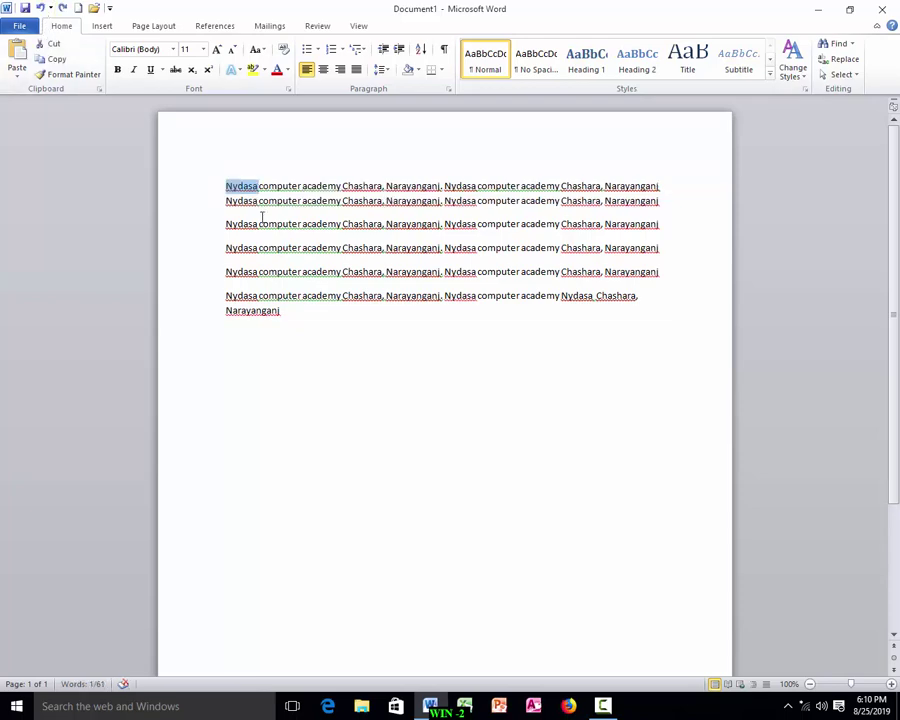
Delete all the lines of text at once, undo the deletion, and clear the selection.
{"action": "left_click", "coordinate": [219, 183]}
{"action": "left_click_drag", "start_coordinate": [219, 183], "coordinate": [377, 360]}
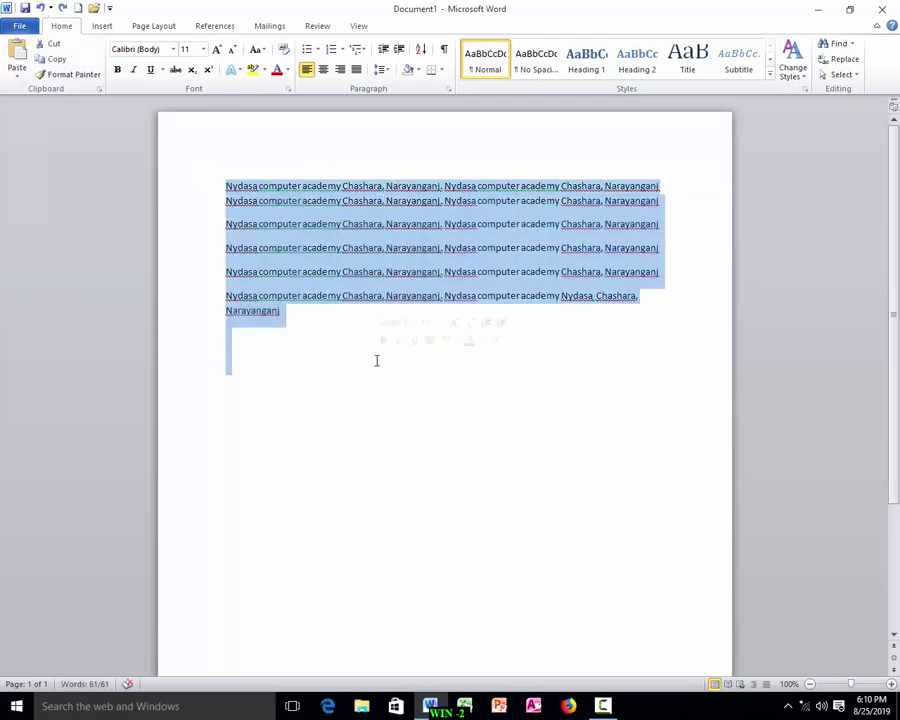
{"action": "key", "text": "Delete"}
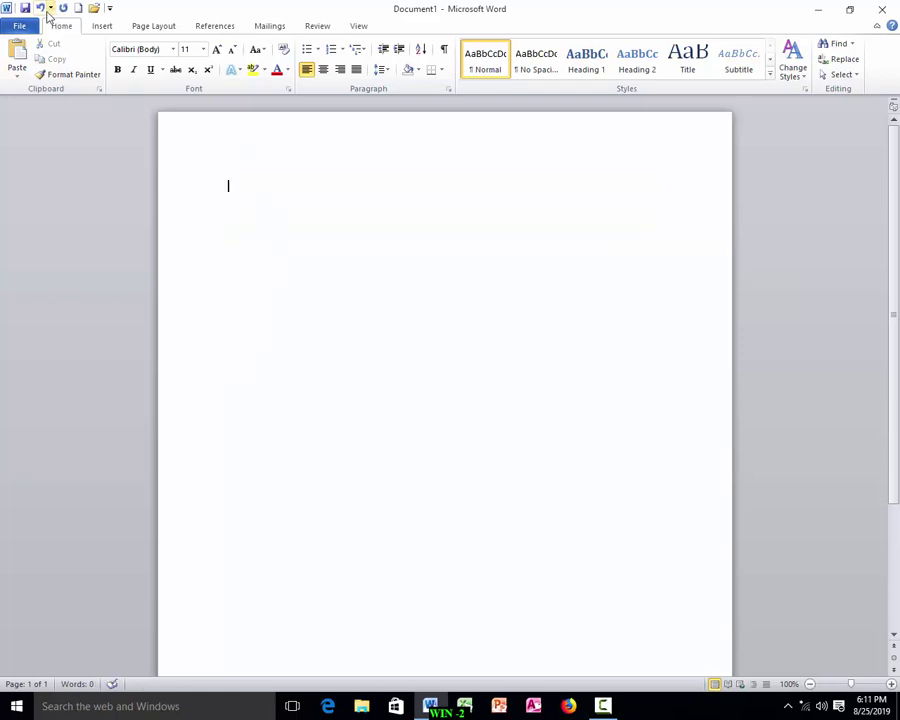
{"action": "key", "text": "ctrl+z"}
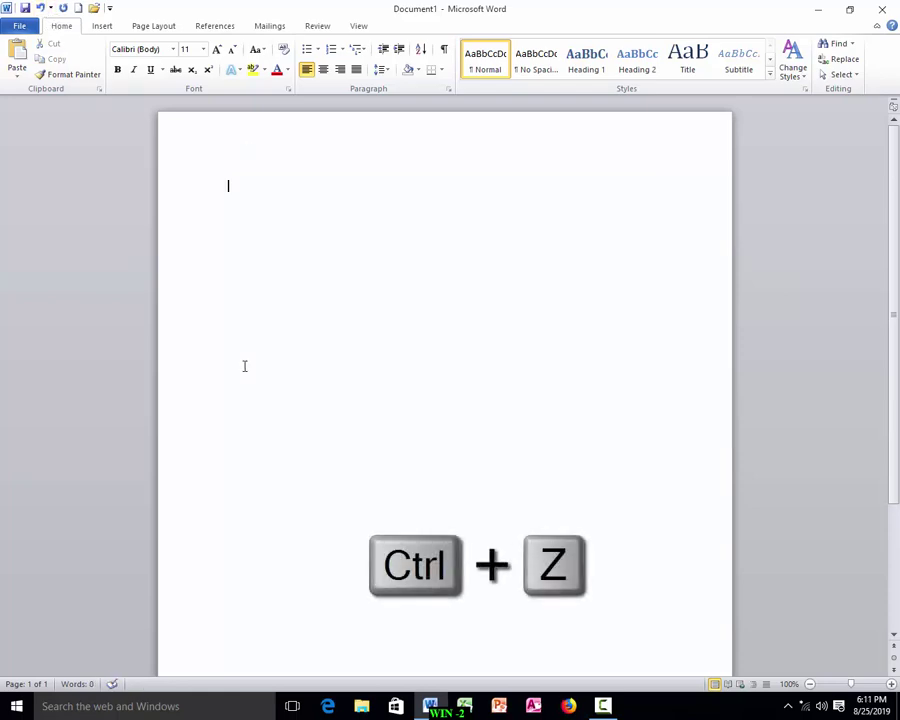
{"action": "key", "text": "ctrl+z"}
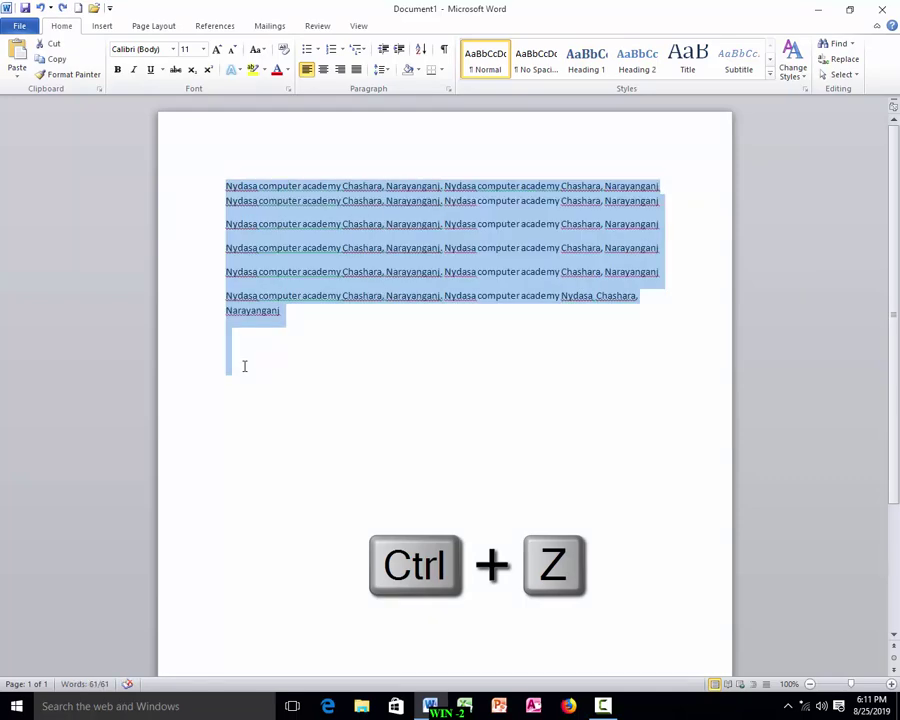
{"action": "left_click", "coordinate": [283, 318]}
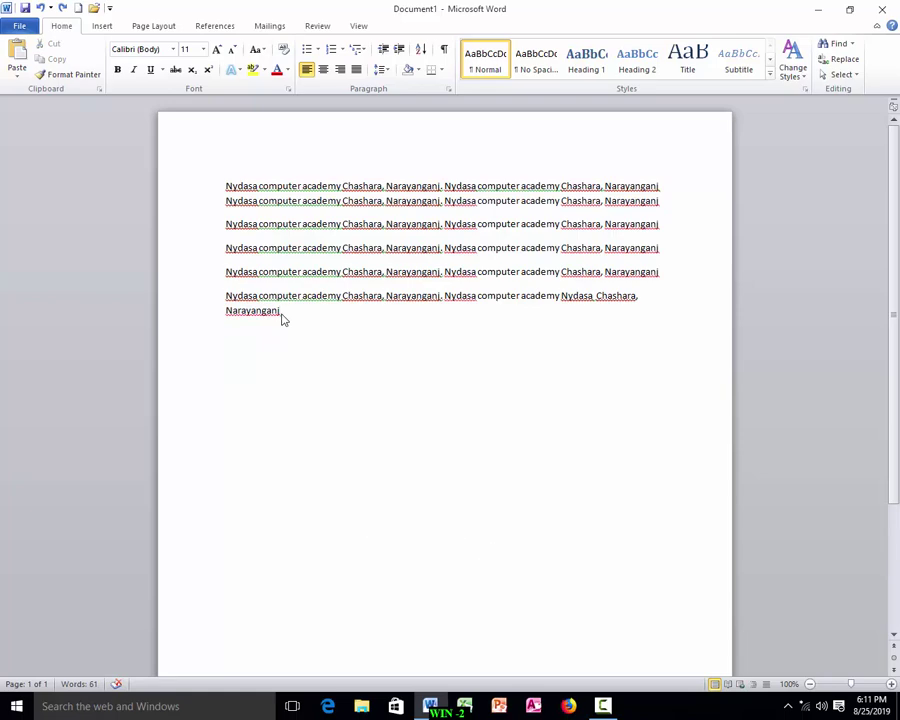
Undo the document's edits step by step back to a blank page.
{"action": "key", "text": "ctrl+z"}
{"action": "key", "text": "ctrl+z"}
{"action": "key", "text": "ctrl+z"}
{"action": "key", "text": "ctrl+z"}
{"action": "key", "text": "ctrl+z"}
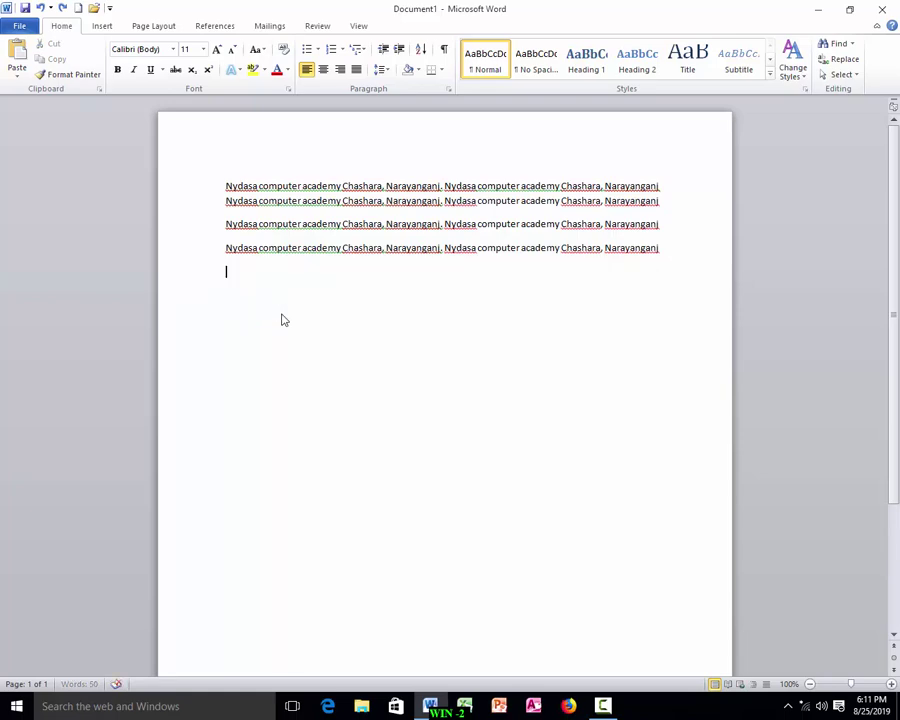
{"action": "key", "text": "ctrl+z"}
{"action": "key", "text": "ctrl+z"}
{"action": "key", "text": "ctrl+z"}
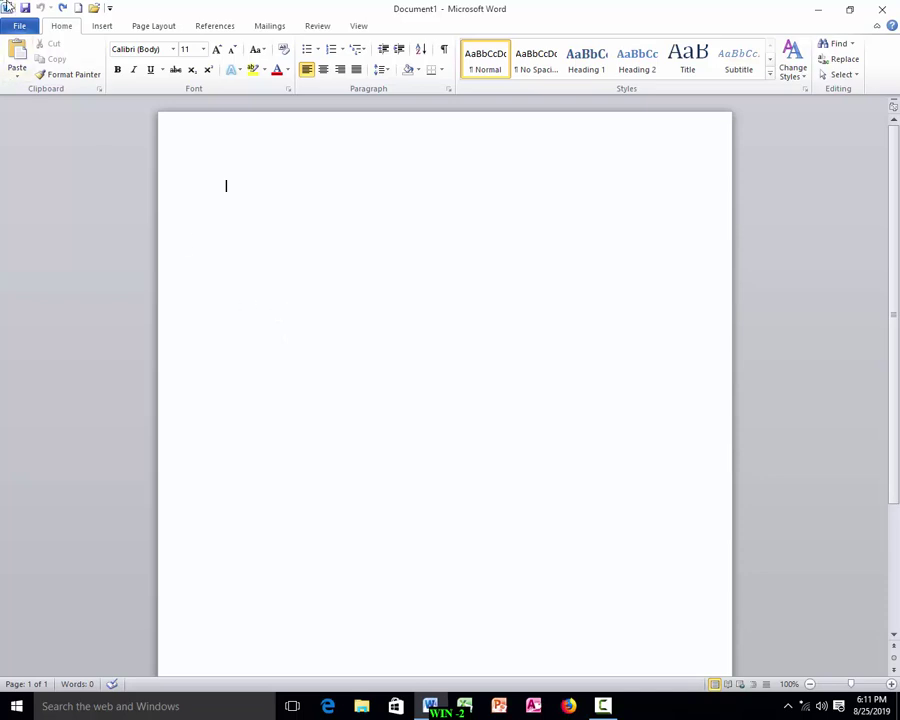
Redo the undone edits one by one until all the sentence lines are restored.
{"action": "left_click", "coordinate": [62, 8]}
{"action": "left_click", "coordinate": [64, 11]}
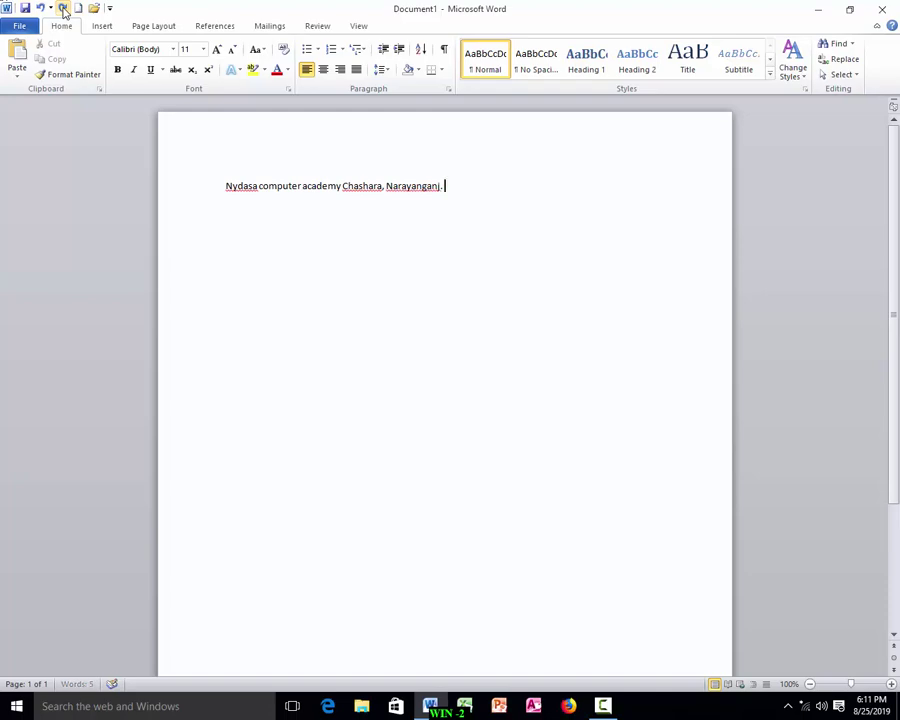
{"action": "left_click", "coordinate": [64, 11]}
{"action": "left_click", "coordinate": [64, 11]}
{"action": "left_click", "coordinate": [64, 11]}
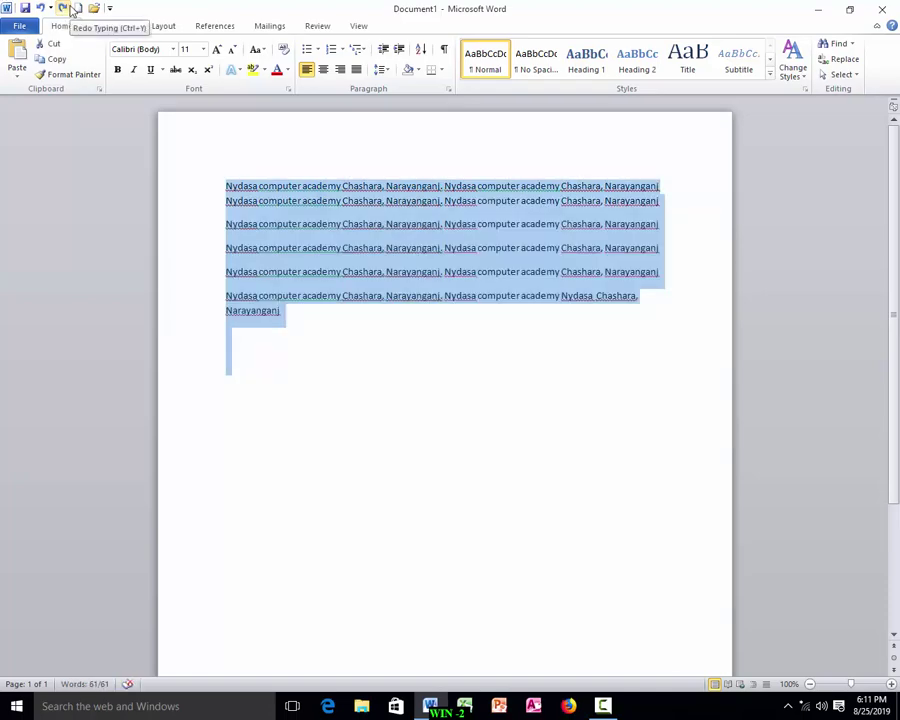
Undo several of the pasted lines again and redo the edits through the deletion of all text.
{"action": "key", "text": "ctrl+z"}
{"action": "key", "text": "ctrl+z"}
{"action": "key", "text": "ctrl+z"}
{"action": "key", "text": "ctrl+z"}
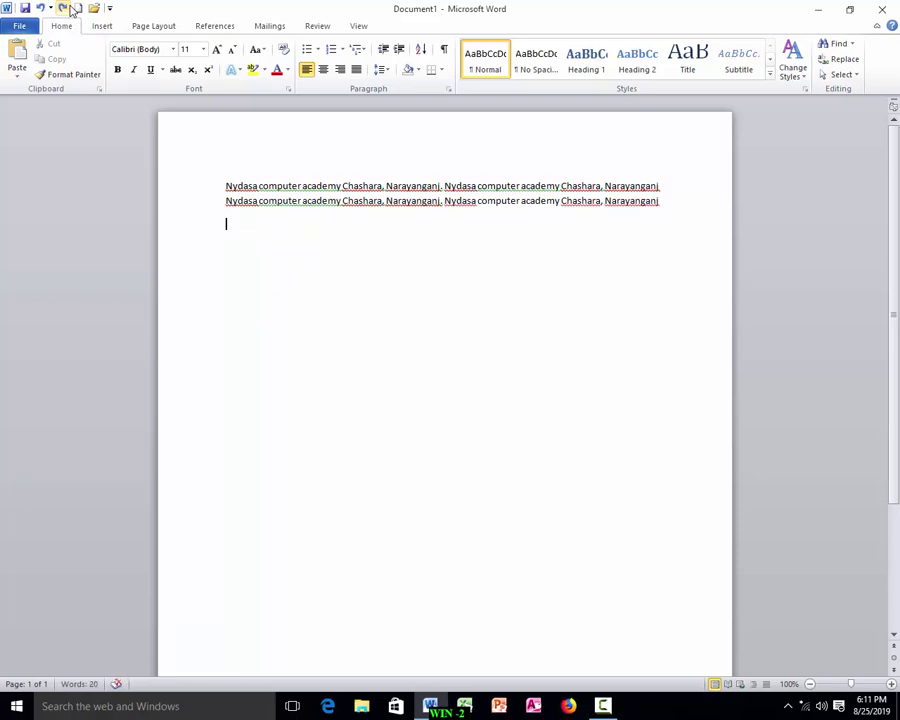
{"action": "key", "text": "ctrl+y"}
{"action": "key", "text": "ctrl+y"}
{"action": "key", "text": "ctrl+y"}
{"action": "key", "text": "ctrl+y"}
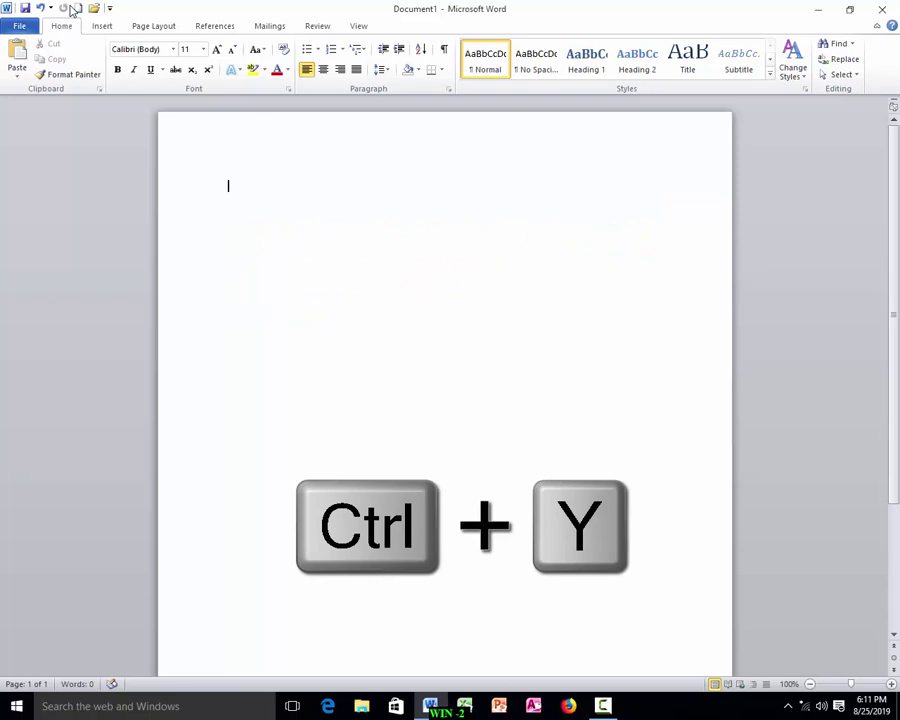
{"action": "key", "text": "ctrl+y"}
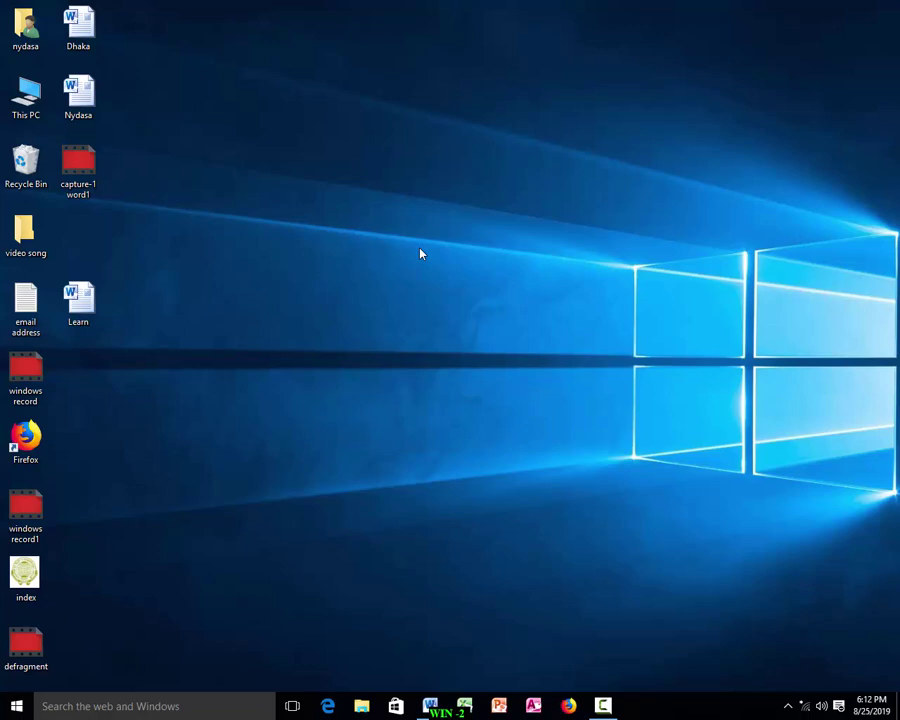
Switch back to the Word document and search it for "Nydasa" and for "computer".
{"action": "left_click", "coordinate": [430, 707]}
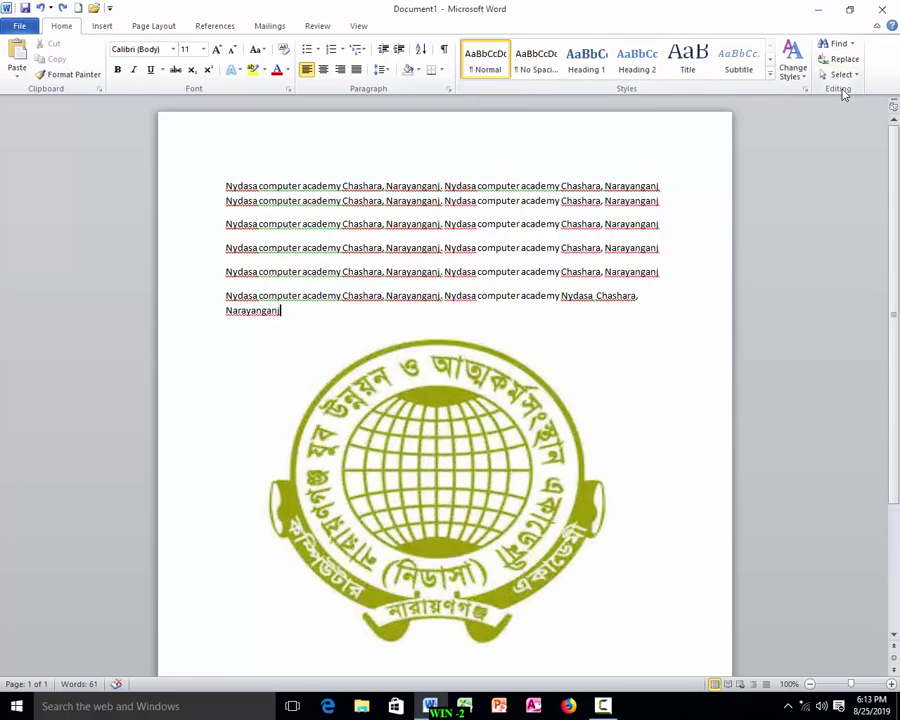
{"action": "left_click", "coordinate": [838, 44]}
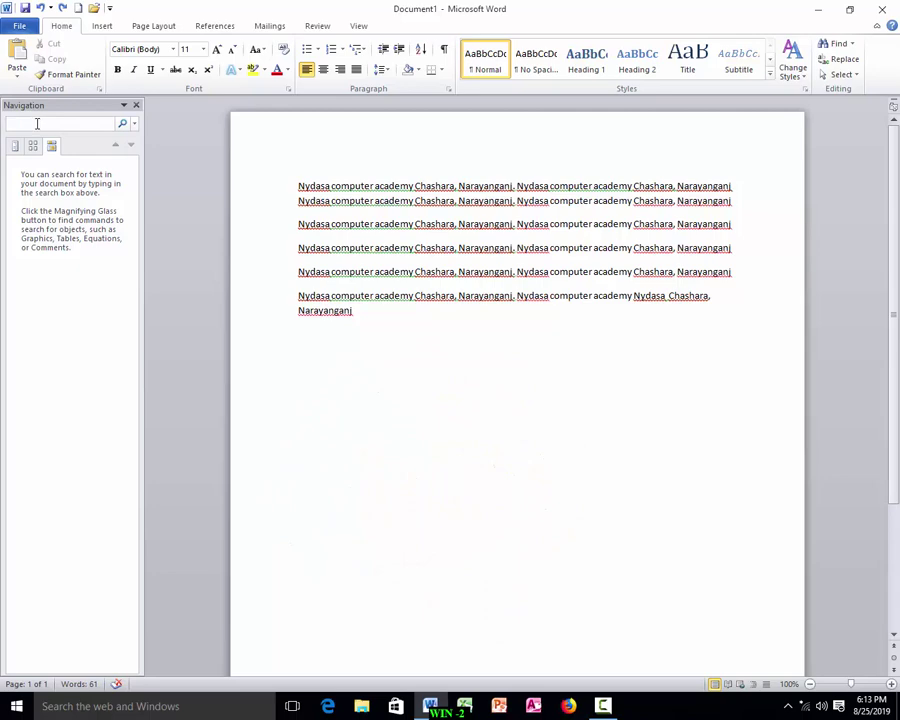
{"action": "type", "text": "Nydasa"}
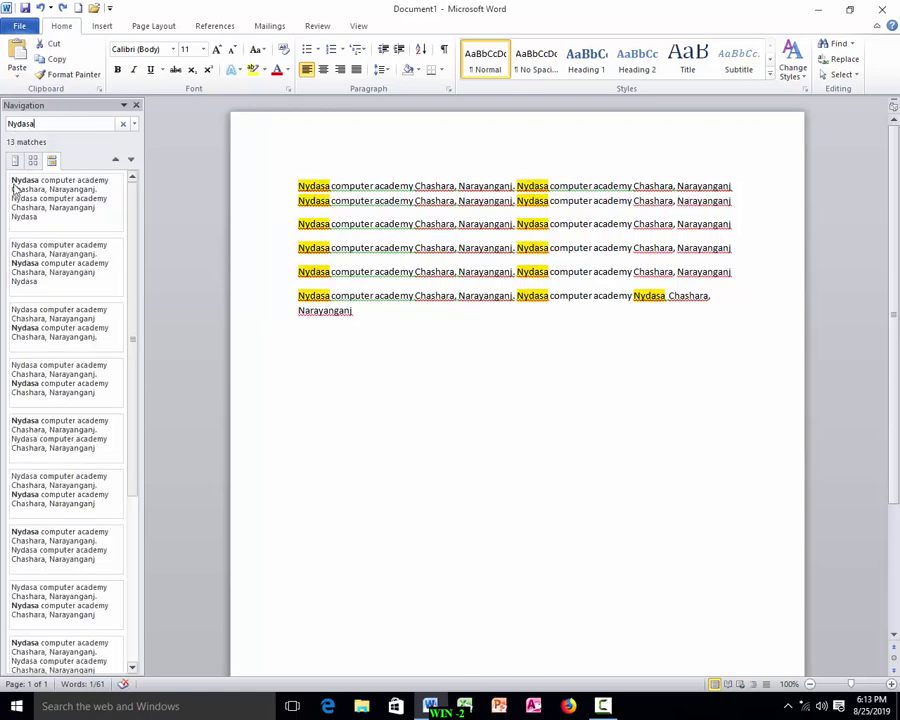
{"action": "left_click_drag", "start_coordinate": [48, 124], "coordinate": [3, 123]}
{"action": "type", "text": "computer"}
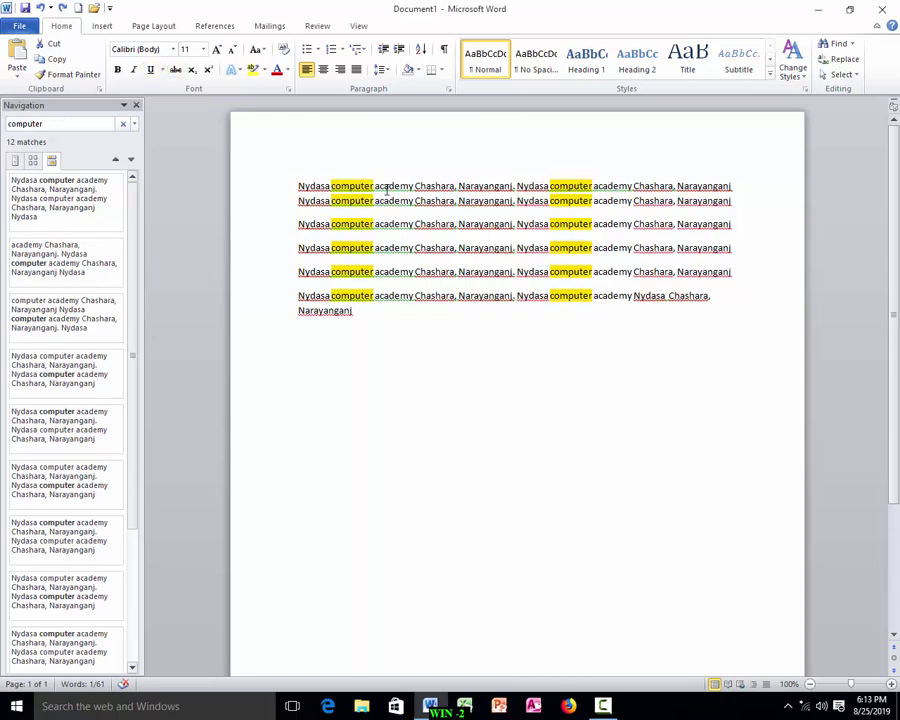
{"action": "left_click", "coordinate": [136, 105]}
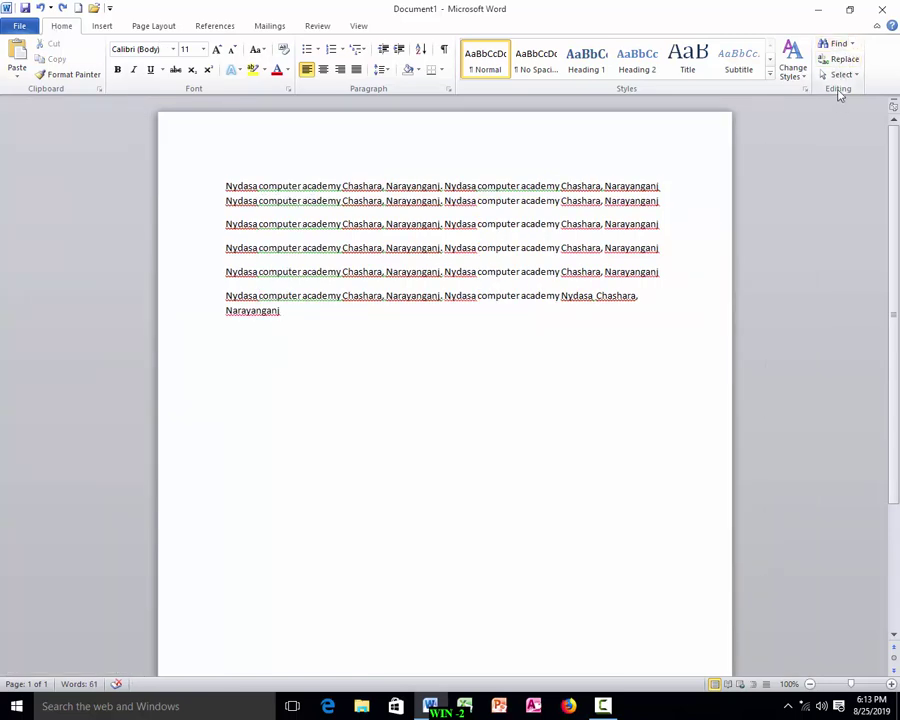
Reopen the document search for "computer" and close it again.
{"action": "left_click", "coordinate": [838, 44]}
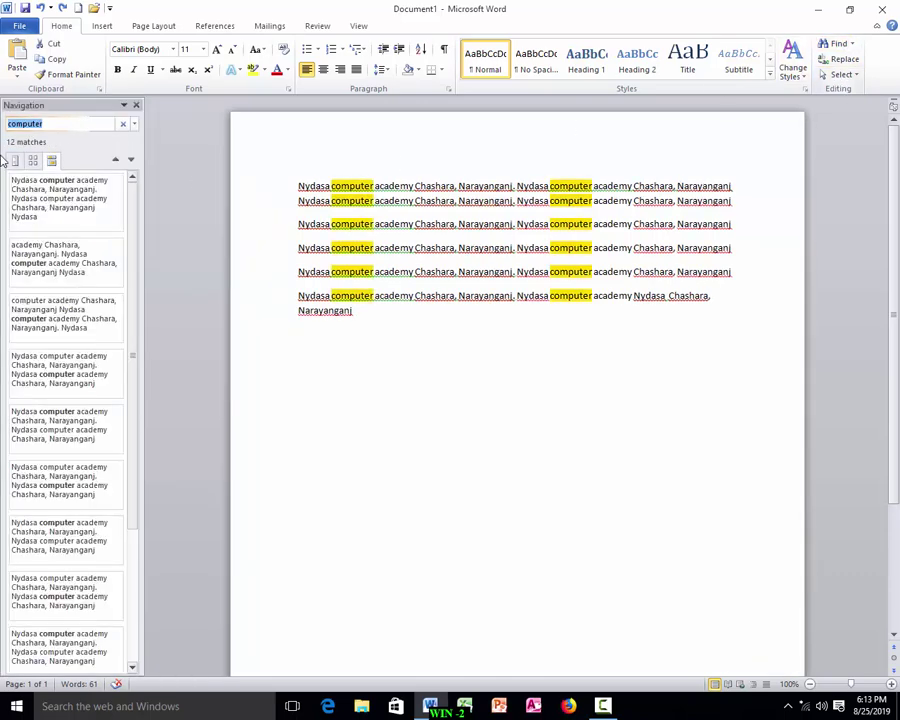
{"action": "left_click", "coordinate": [56, 123]}
{"action": "left_click_drag", "start_coordinate": [56, 123], "coordinate": [2, 117]}
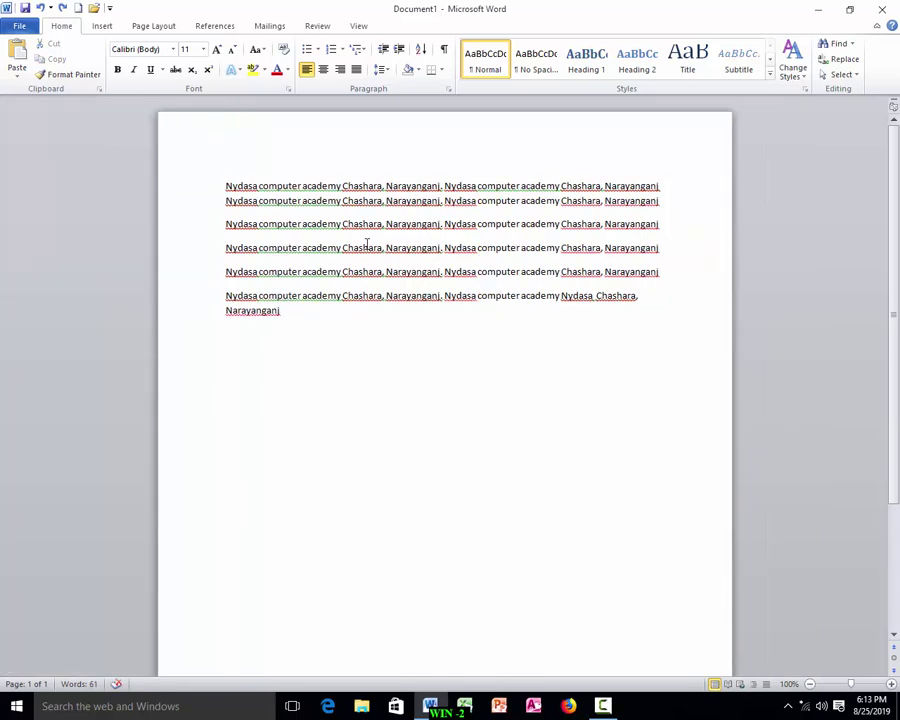
{"action": "left_click", "coordinate": [136, 105]}
{"action": "left_click_drag", "start_coordinate": [225, 186], "coordinate": [368, 334]}
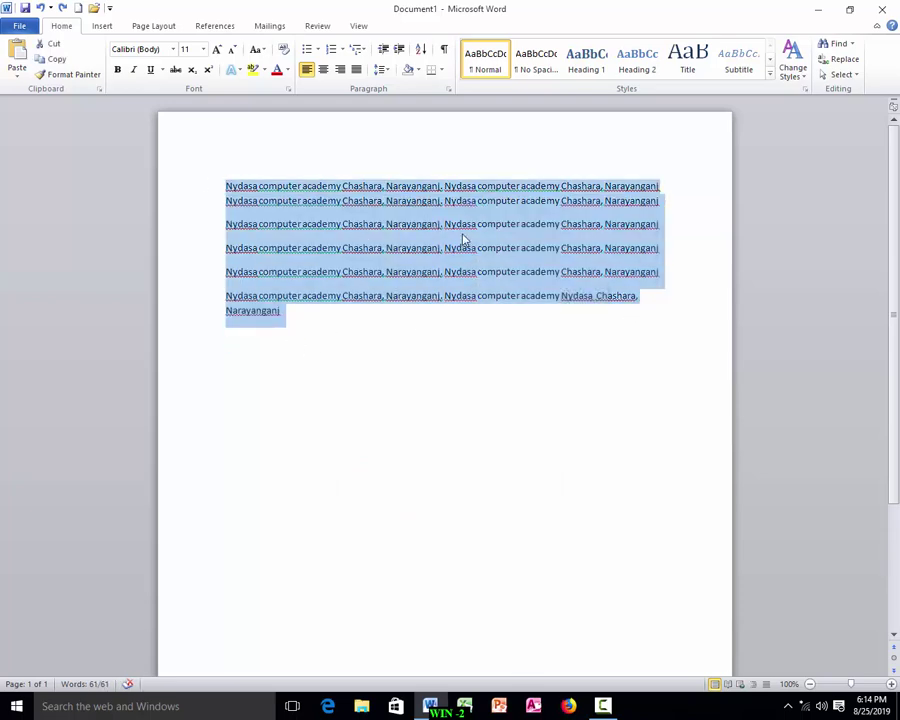
{"action": "left_click", "coordinate": [462, 240]}
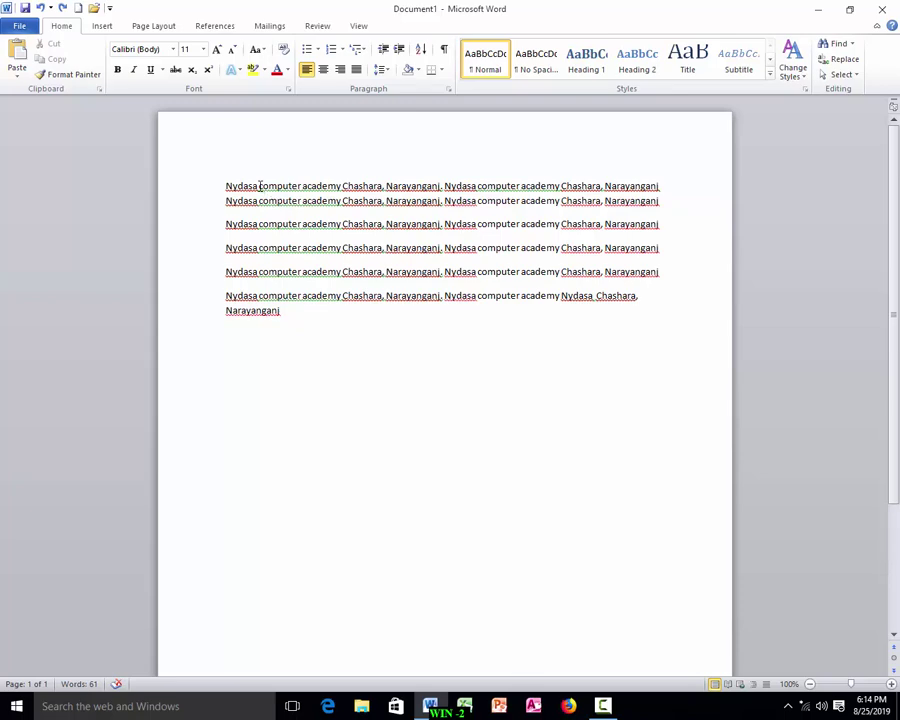
{"action": "left_click_drag", "start_coordinate": [259, 186], "coordinate": [299, 186]}
{"action": "left_click", "coordinate": [303, 245]}
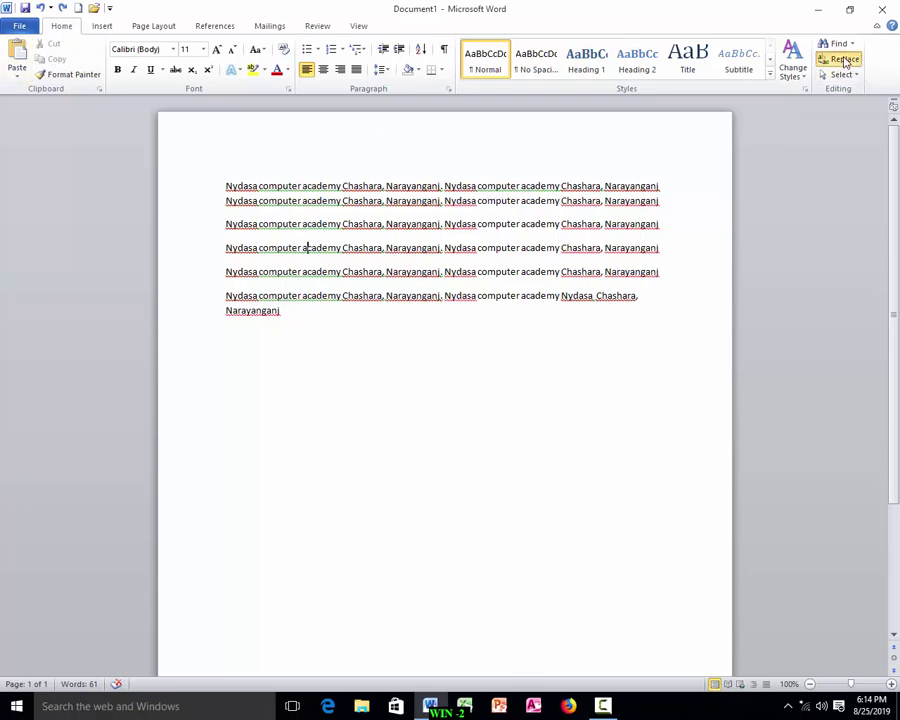
Find the next occurrence of "computer" with the Find and Replace command.
{"action": "left_click", "coordinate": [844, 62]}
{"action": "left_click_drag", "start_coordinate": [390, 96], "coordinate": [425, 232]}
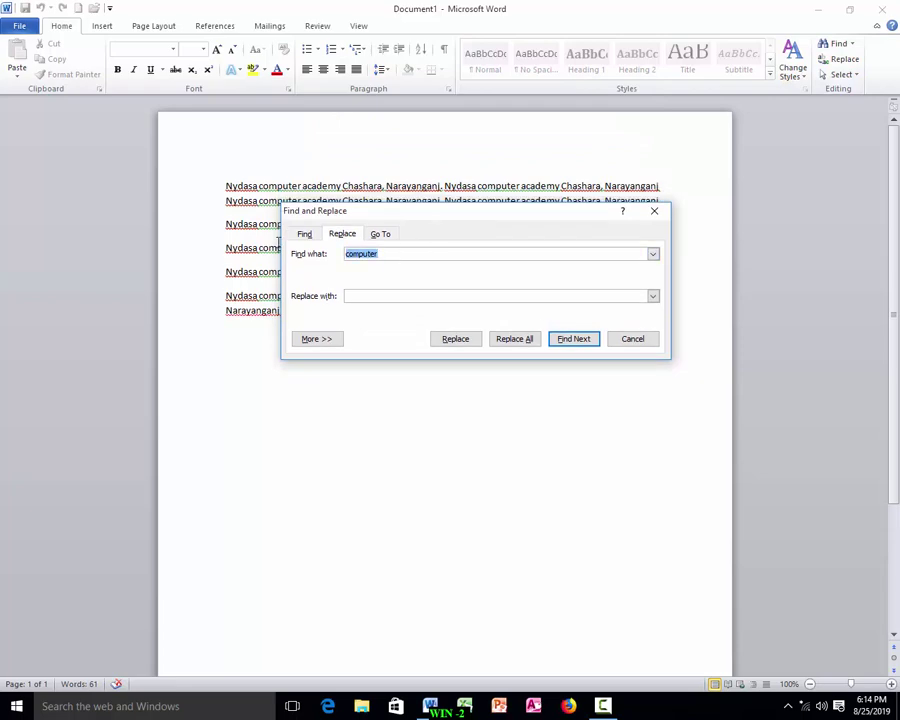
{"action": "type", "text": "com"}
{"action": "type", "text": "puetr"}
{"action": "key", "text": "BackSpace"}
{"action": "key", "text": "BackSpace"}
{"action": "key", "text": "BackSpace"}
{"action": "type", "text": "ter"}
{"action": "left_click", "coordinate": [574, 341]}
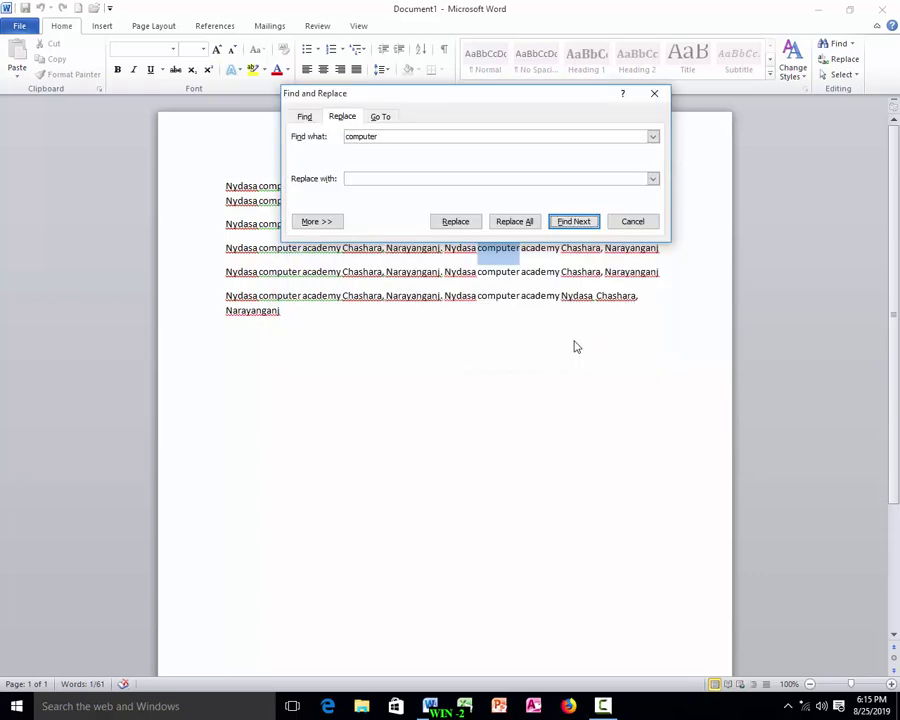
Set the replacement text to "IT" and replace the found "computer" in the fourth line.
{"action": "left_click", "coordinate": [365, 177]}
{"action": "type", "text": "IT"}
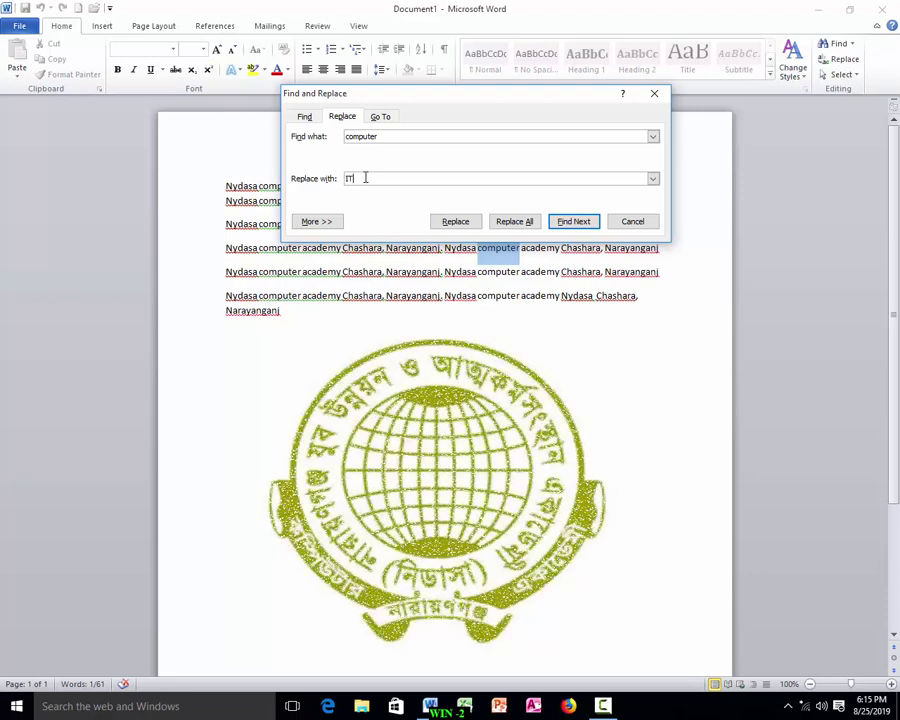
{"action": "left_click", "coordinate": [466, 222]}
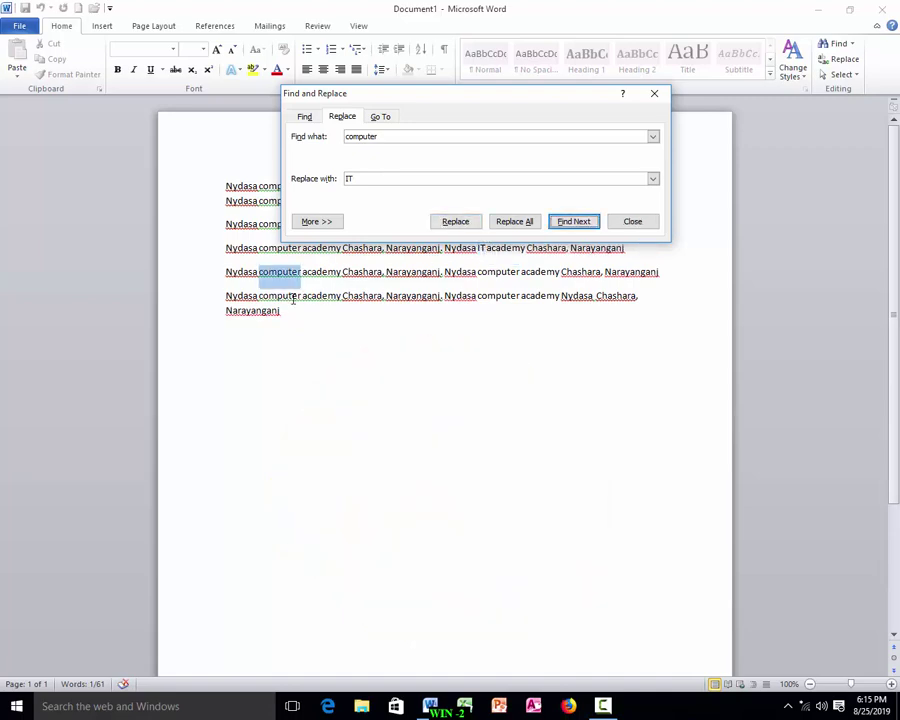
Replace all remaining occurrences of "computer" with "IT" and close Find and Replace.
{"action": "left_click", "coordinate": [515, 223]}
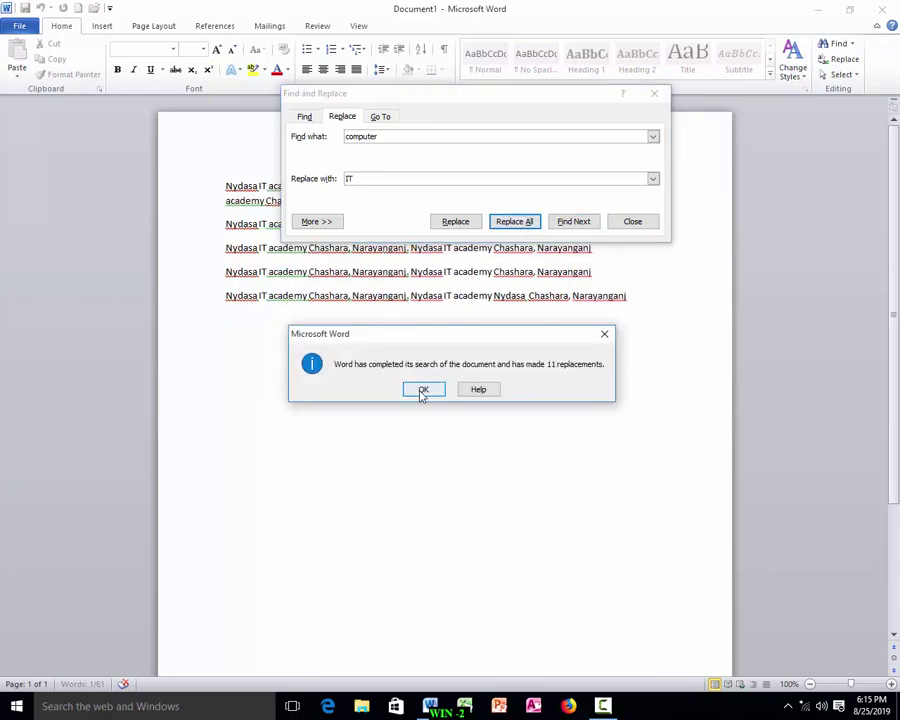
{"action": "left_click", "coordinate": [421, 390]}
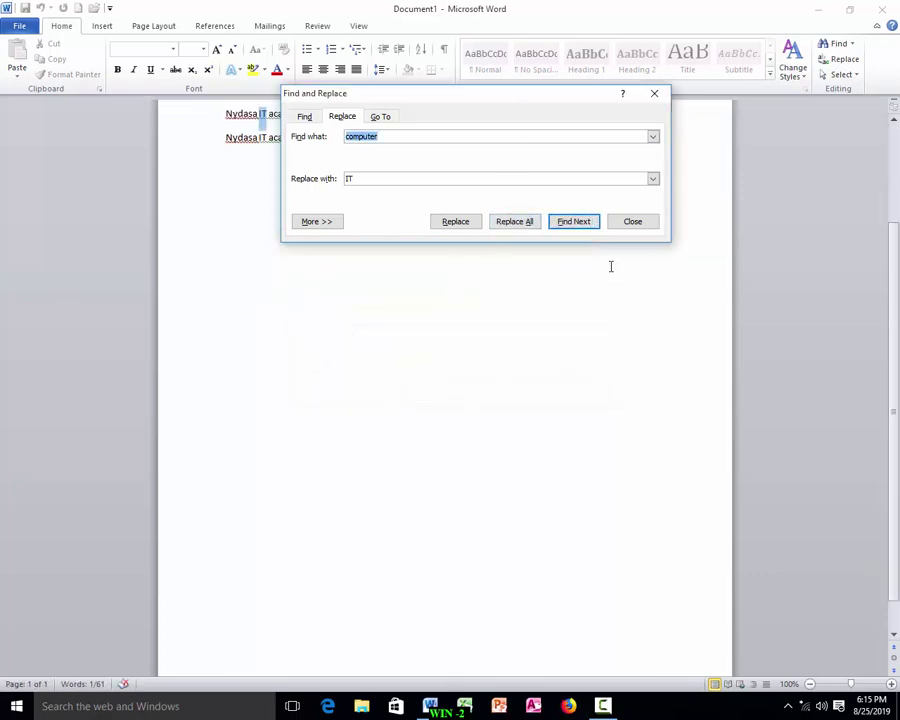
{"action": "left_click", "coordinate": [629, 222]}
{"action": "scroll", "coordinate": [599, 231], "scroll_direction": "up", "scroll_amount": 3}
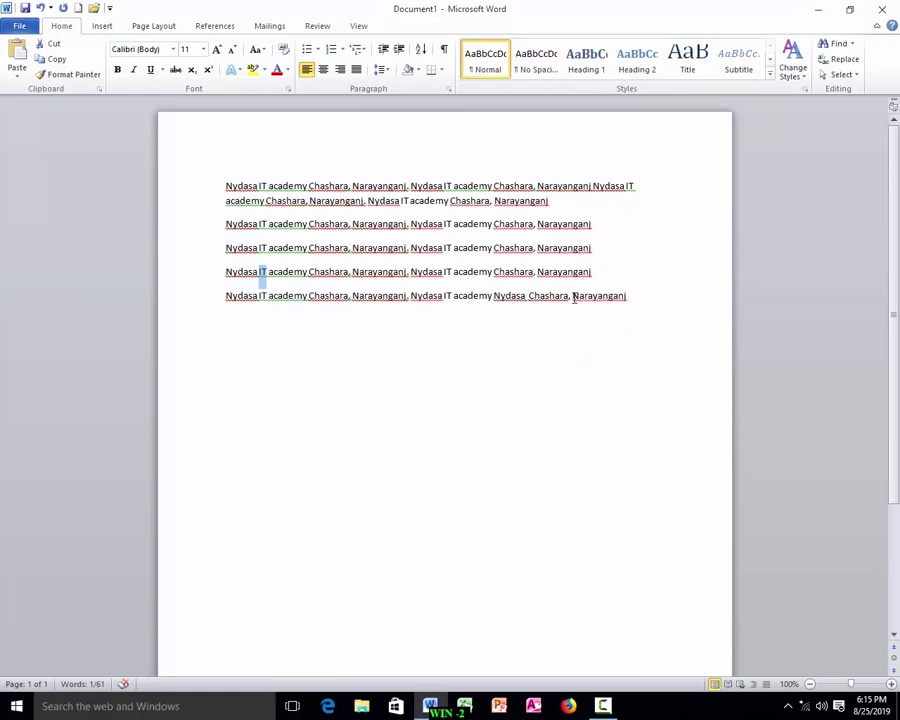
{"action": "left_click", "coordinate": [425, 361]}
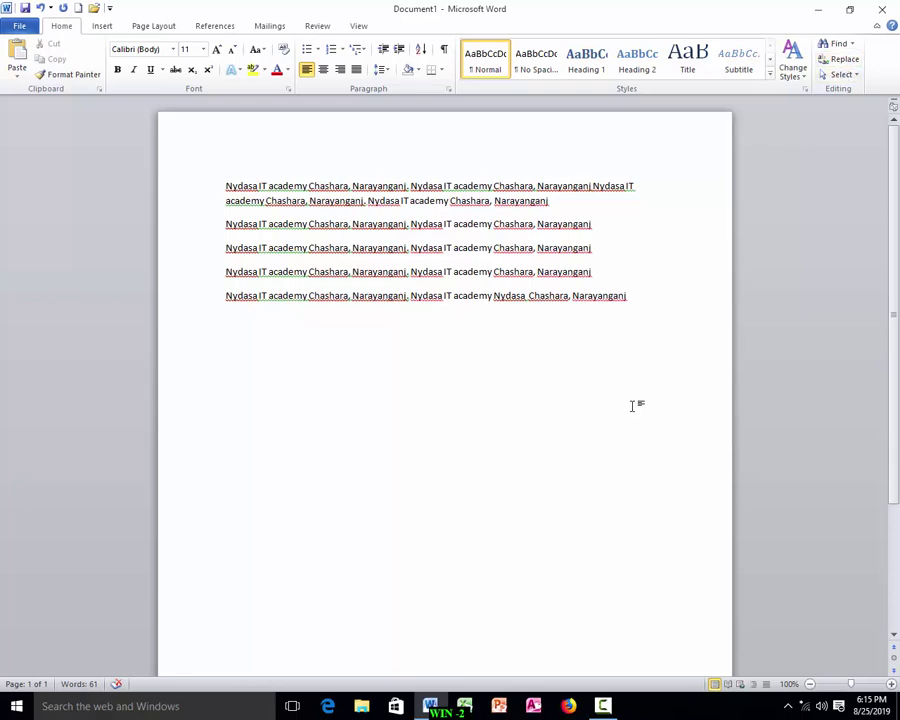
Search for "academy" with Find and Replace and replace its first occurrence in the first line with "Institute".
{"action": "key", "text": "ctrl+h"}
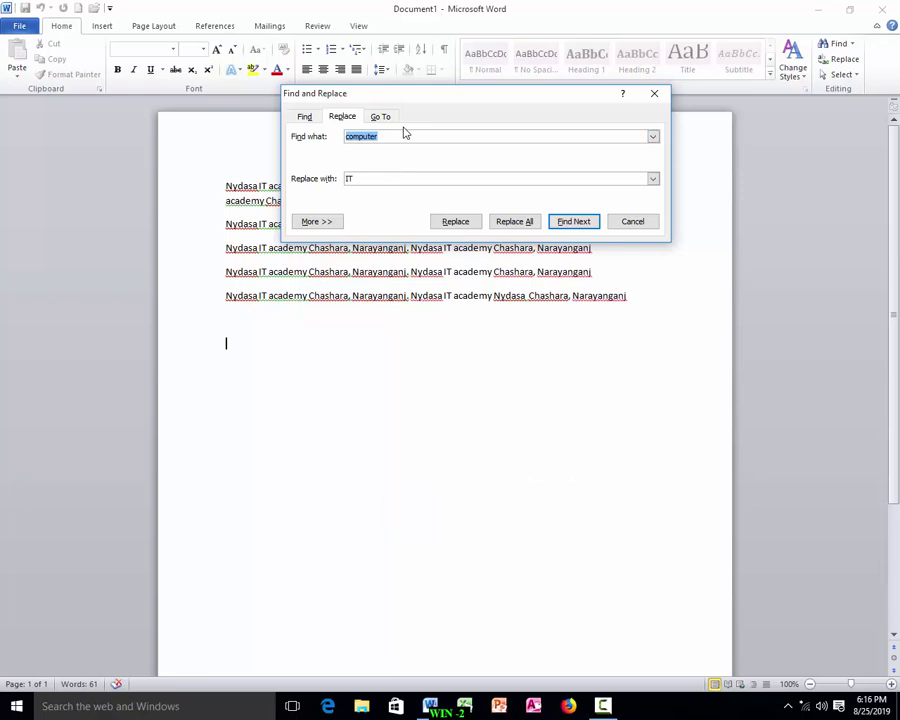
{"action": "type", "text": "academy"}
{"action": "left_click", "coordinate": [573, 222]}
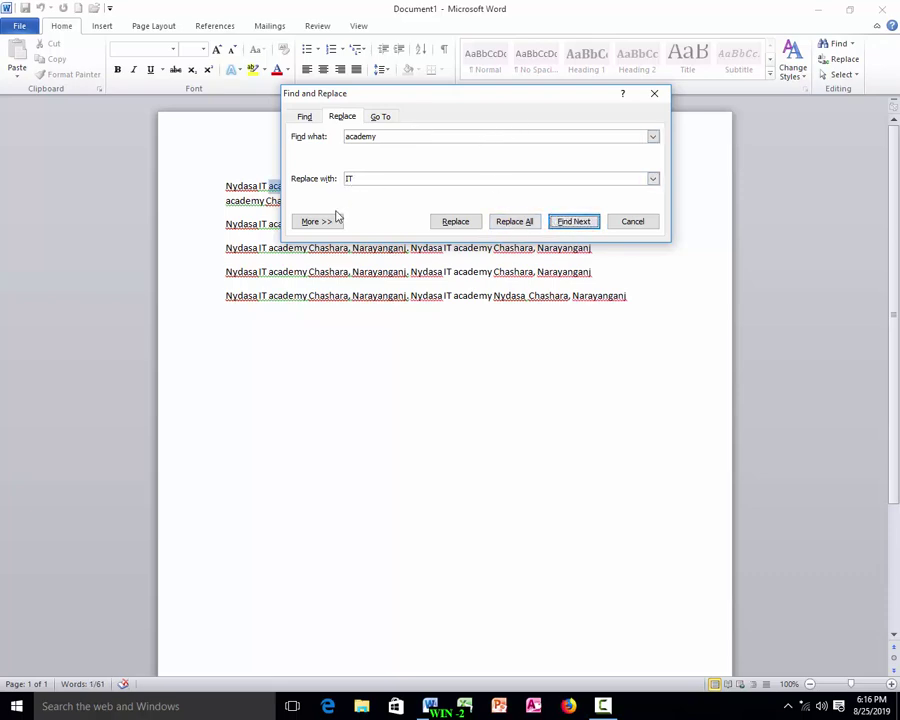
{"action": "double_click", "coordinate": [357, 179]}
{"action": "type", "text": "Institute"}
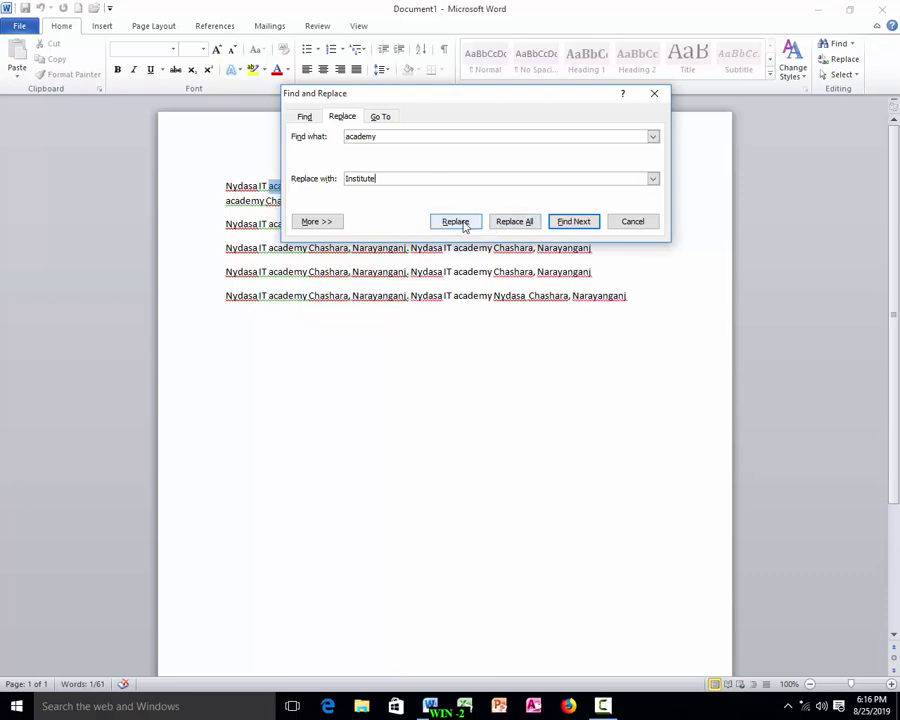
{"action": "left_click_drag", "start_coordinate": [455, 113], "coordinate": [512, 358]}
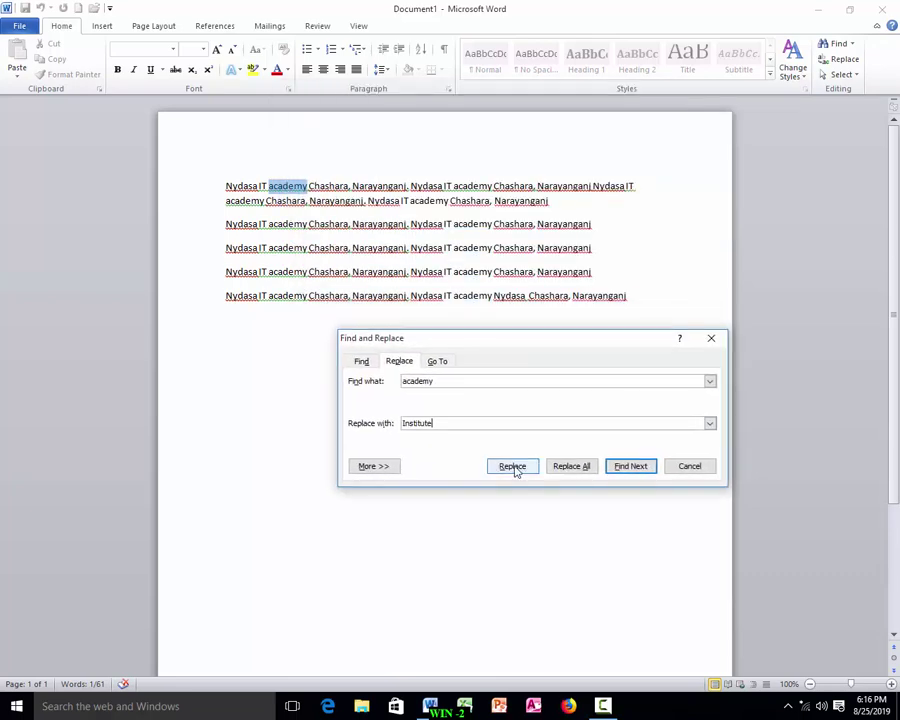
{"action": "left_click", "coordinate": [513, 467]}
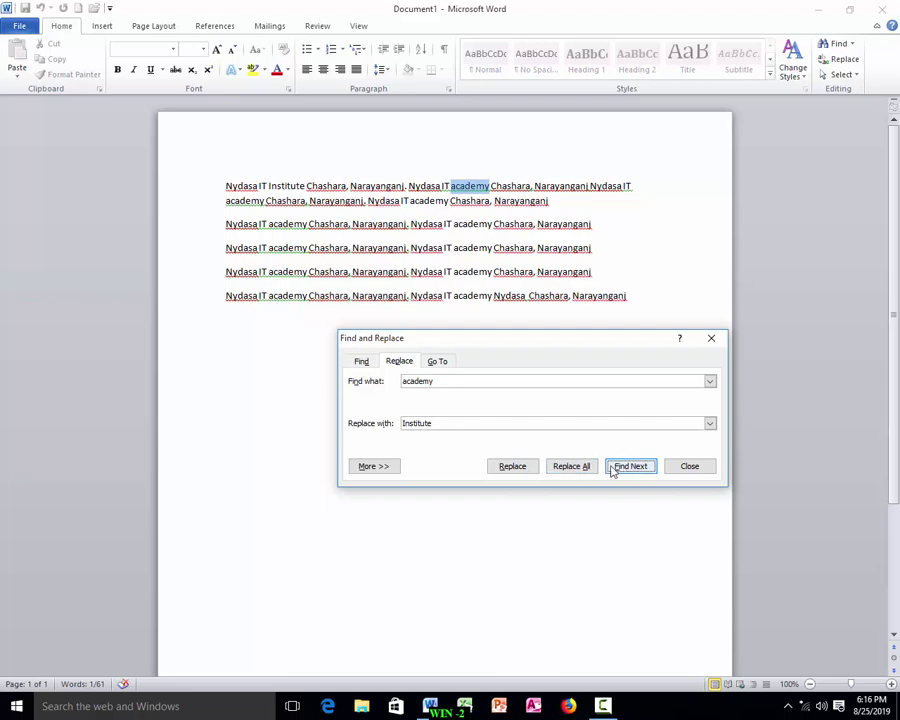
Replace all remaining occurrences of "academy" with "Institute" and close Find and Replace.
{"action": "left_click", "coordinate": [576, 468]}
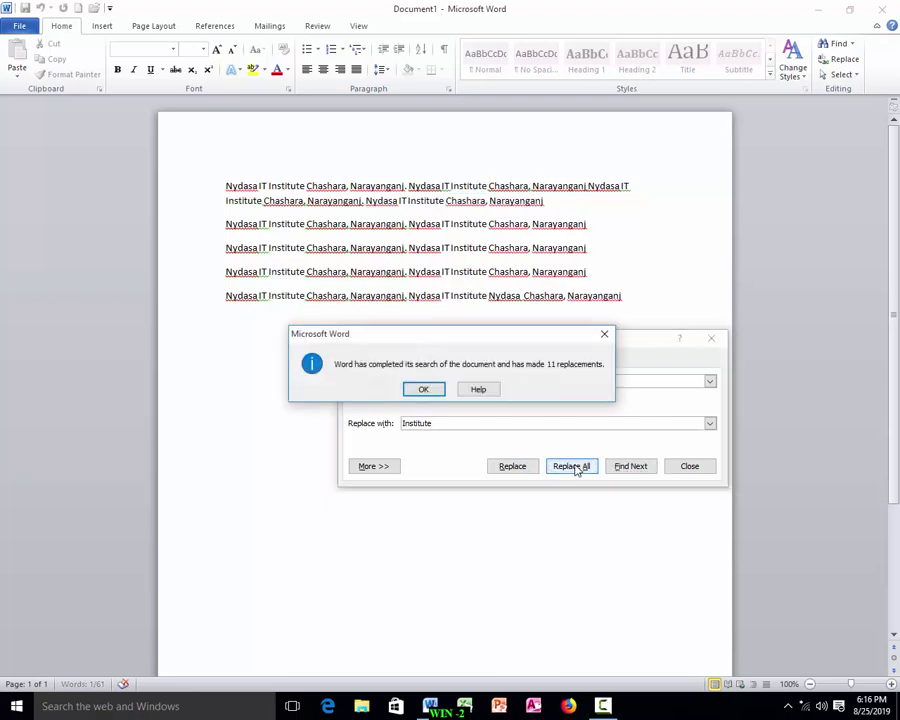
{"action": "left_click", "coordinate": [436, 392]}
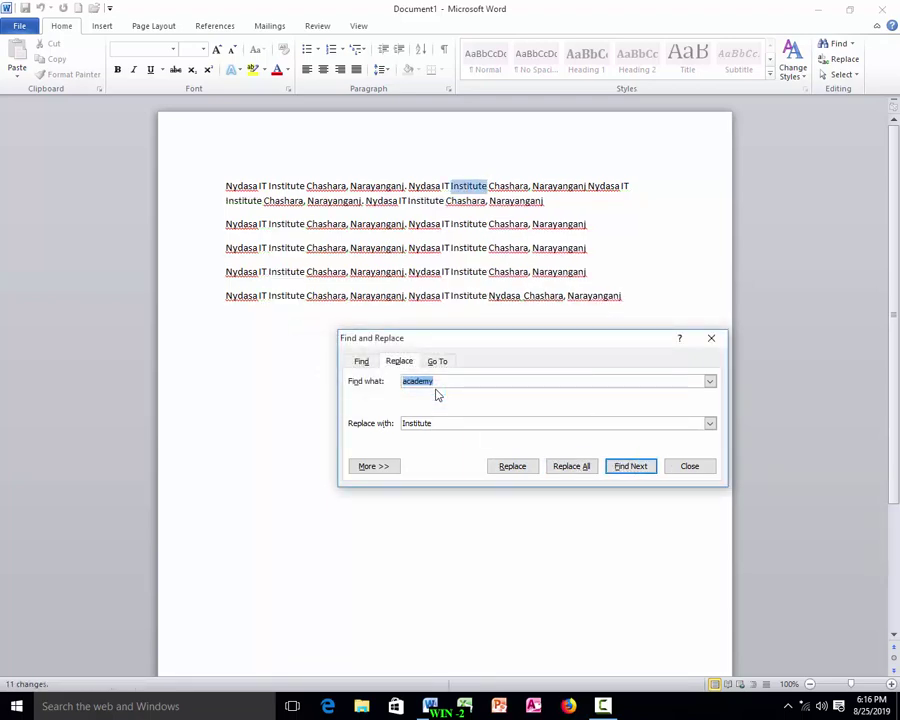
{"action": "left_click", "coordinate": [689, 466]}
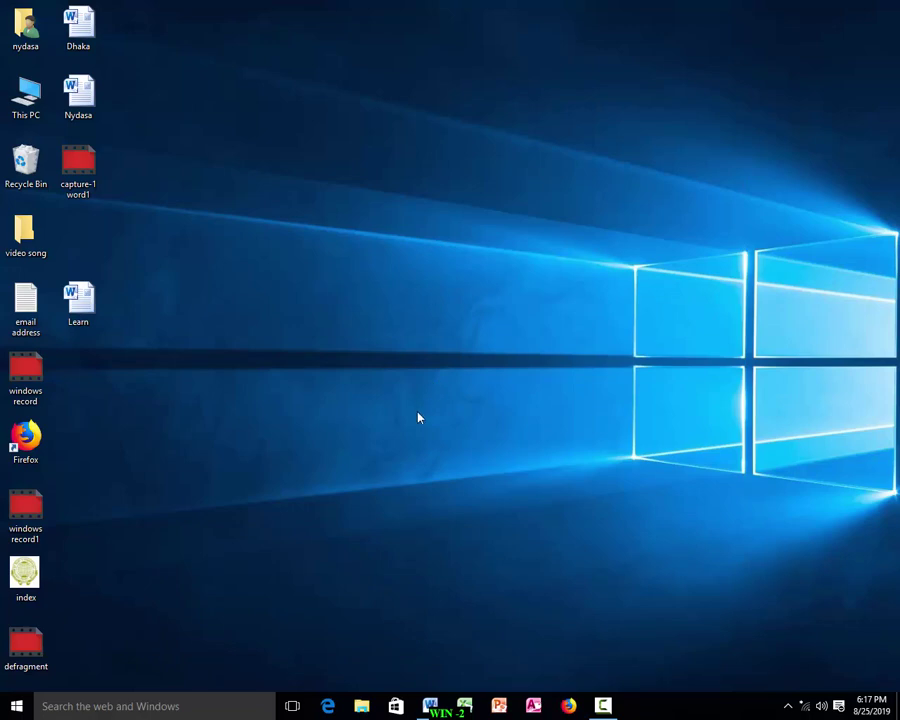
Switch back to the Word document and insert 19 page breaks after the last line to make 20 pages.
{"action": "left_click", "coordinate": [430, 706]}
{"action": "left_click", "coordinate": [622, 295]}
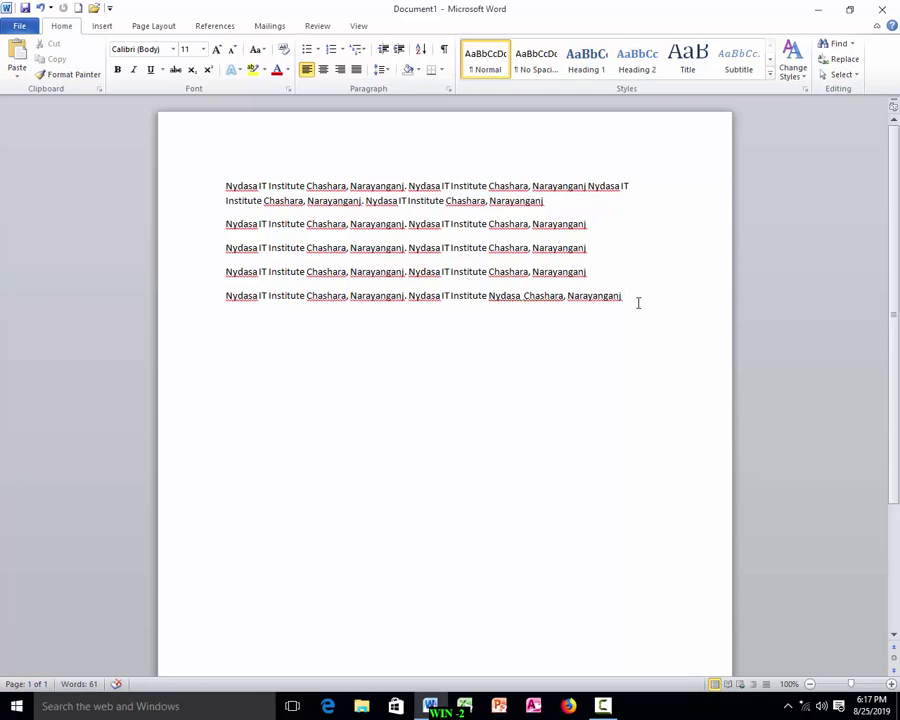
{"action": "key", "text": "ctrl+Return"}
{"action": "key", "text": "ctrl+Return"}
{"action": "key", "text": "ctrl+Return"}
{"action": "key", "text": "ctrl+Return"}
{"action": "key", "text": "ctrl+Return"}
{"action": "key", "text": "ctrl+Return"}
{"action": "key", "text": "ctrl+Return"}
{"action": "key", "text": "ctrl+Return"}
{"action": "key", "text": "ctrl+Return"}
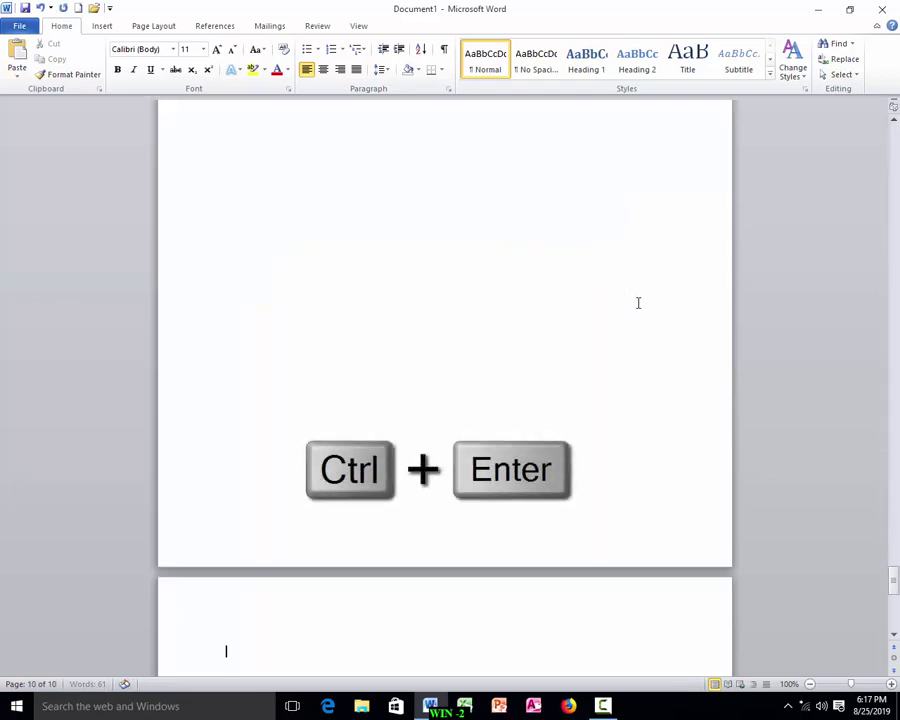
{"action": "key", "text": "ctrl+Return"}
{"action": "key", "text": "ctrl+Return"}
{"action": "key", "text": "ctrl+Return"}
{"action": "key", "text": "ctrl+Return"}
{"action": "key", "text": "ctrl+Return"}
{"action": "key", "text": "ctrl+Return"}
{"action": "key", "text": "ctrl+Return"}
{"action": "key", "text": "ctrl+Return"}
{"action": "key", "text": "ctrl+Return"}
{"action": "key", "text": "ctrl+Return"}
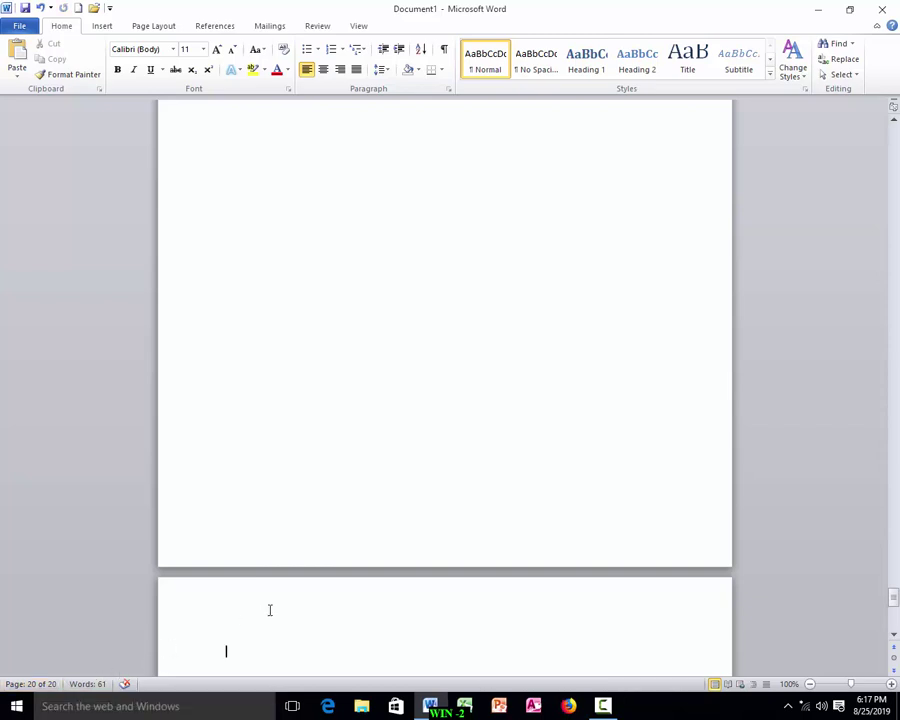
Jump to page 10 of the document with the Go To command and close the dialog.
{"action": "scroll", "coordinate": [355, 525], "scroll_direction": "up", "scroll_amount": 10}
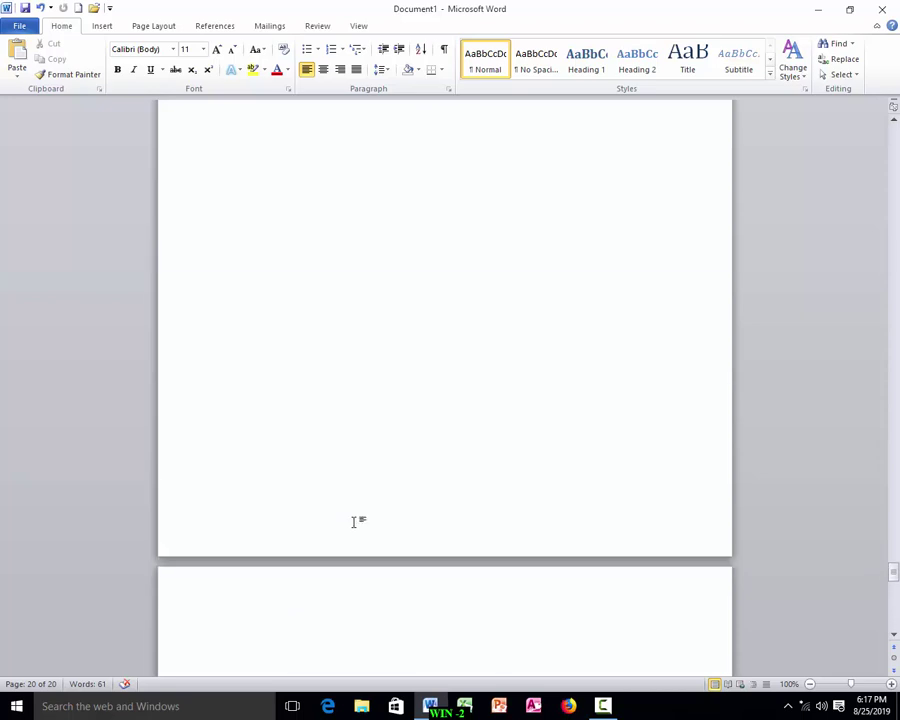
{"action": "scroll", "coordinate": [343, 525], "scroll_direction": "up", "scroll_amount": 10}
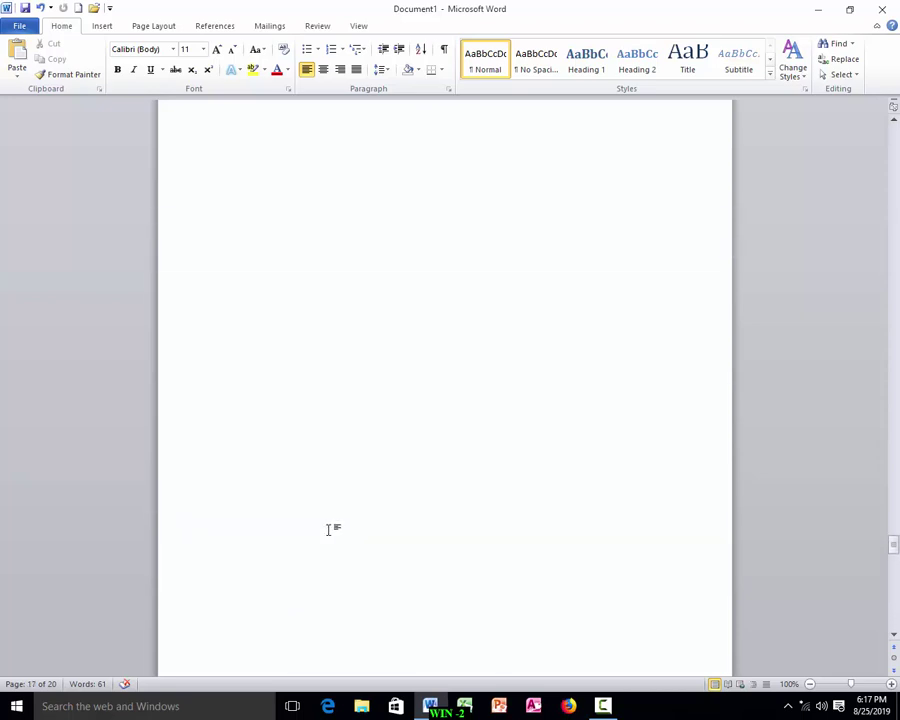
{"action": "left_click", "coordinate": [852, 44]}
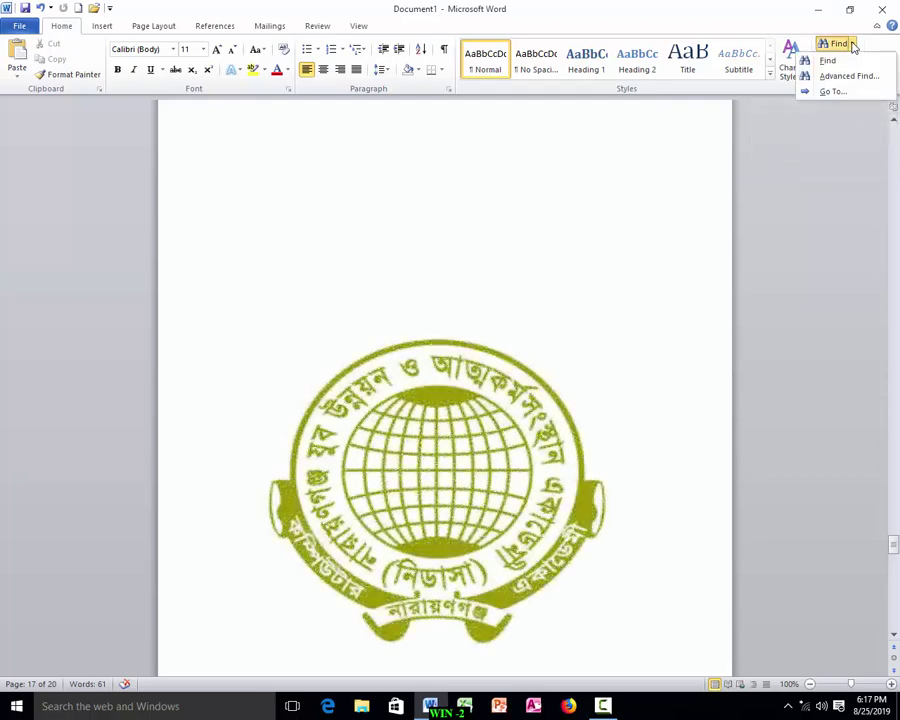
{"action": "left_click", "coordinate": [831, 92]}
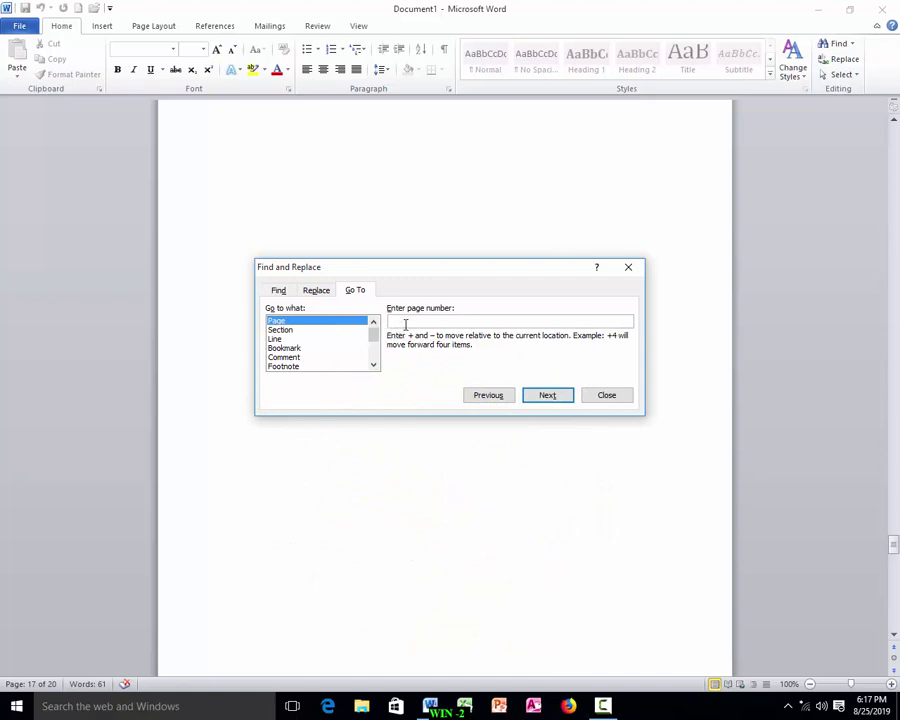
{"action": "type", "text": "10"}
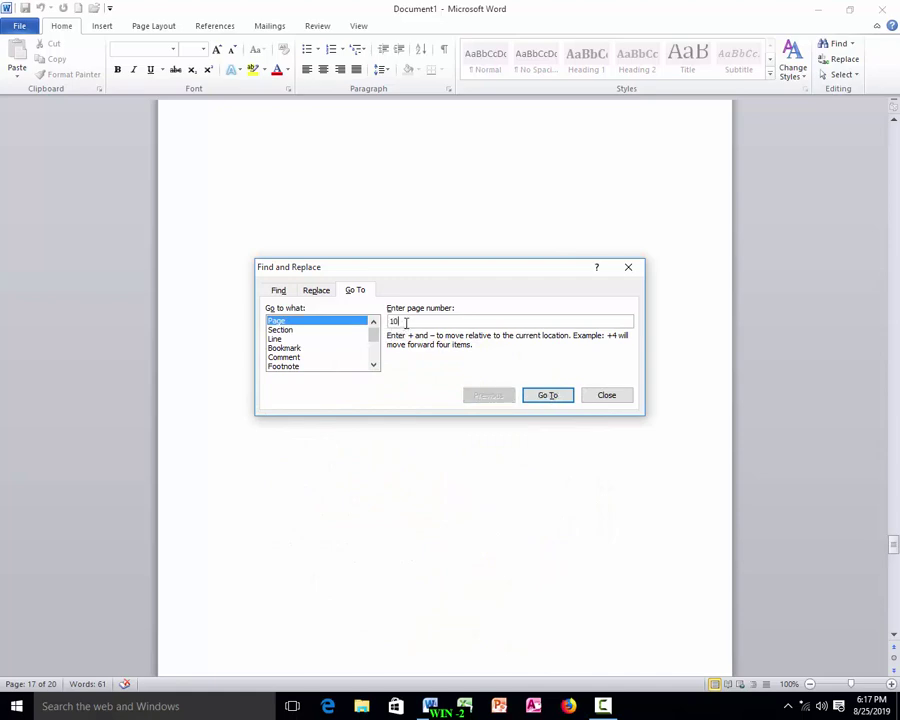
{"action": "key", "text": "Return"}
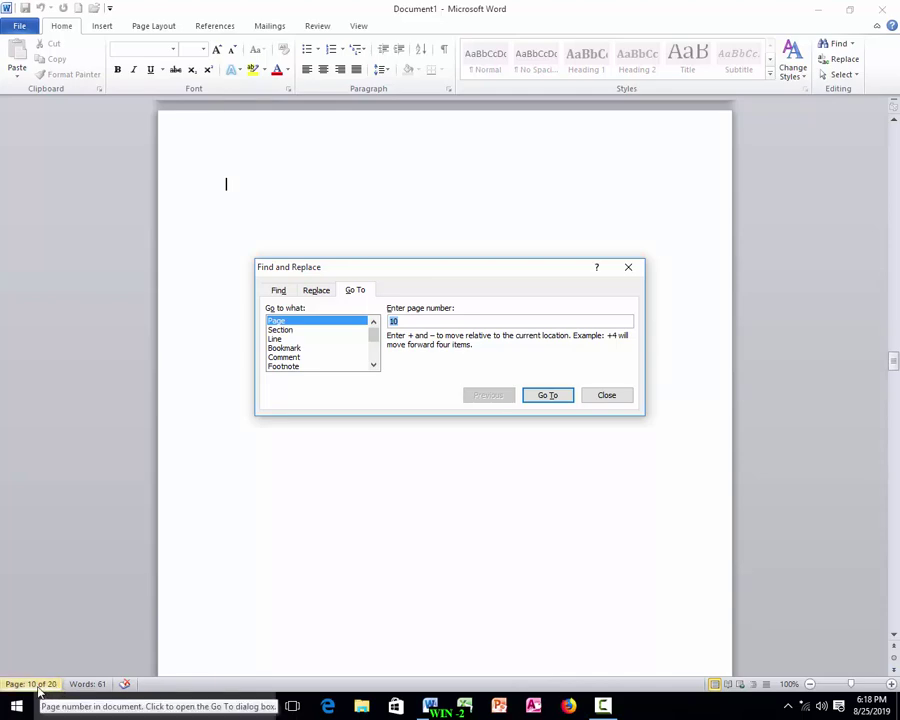
{"action": "left_click", "coordinate": [612, 398]}
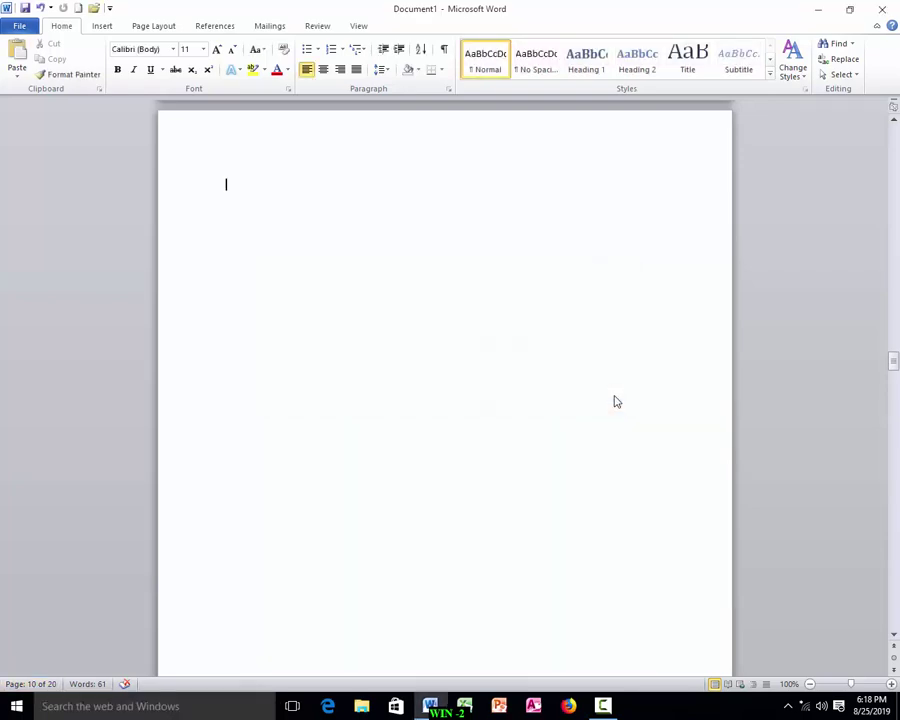
Reopen the Go To command, jump to page 15 of the document and close the dialog.
{"action": "key", "text": "ctrl+g"}
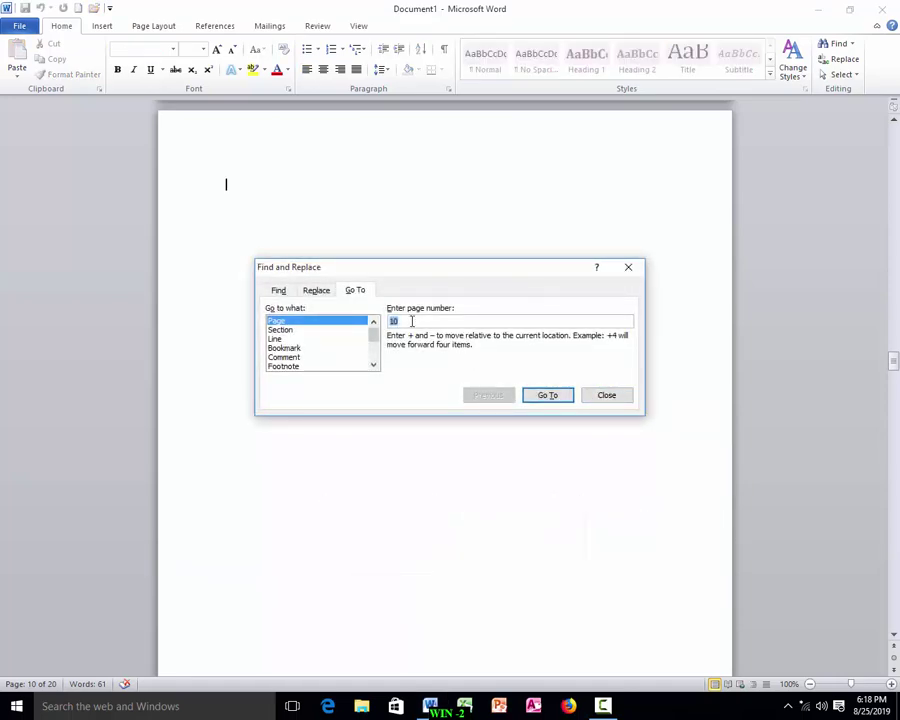
{"action": "type", "text": "15"}
{"action": "key", "text": "Return"}
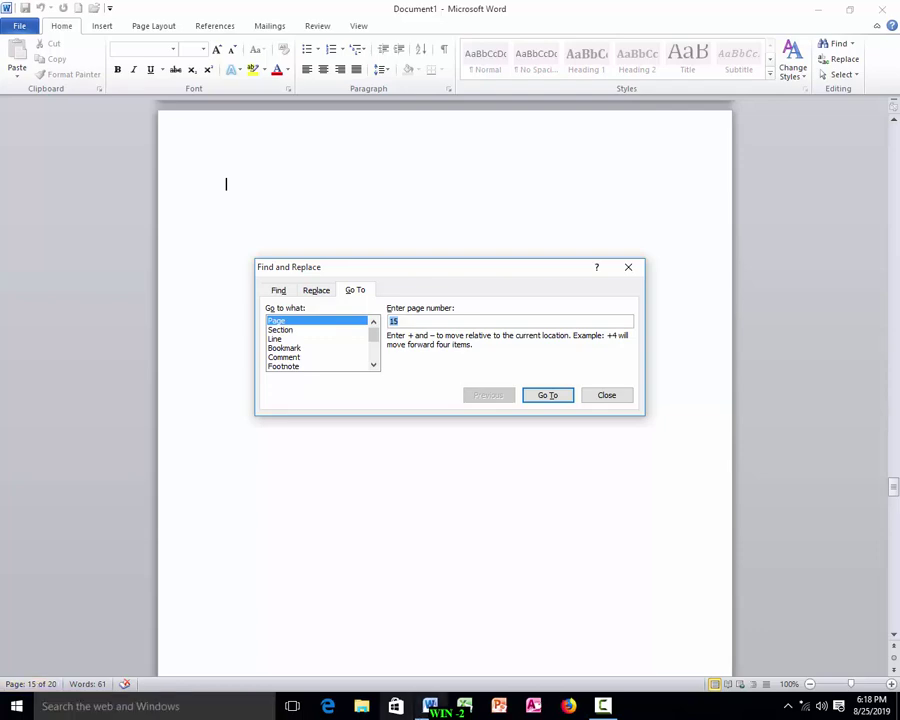
{"action": "key", "text": "Escape"}
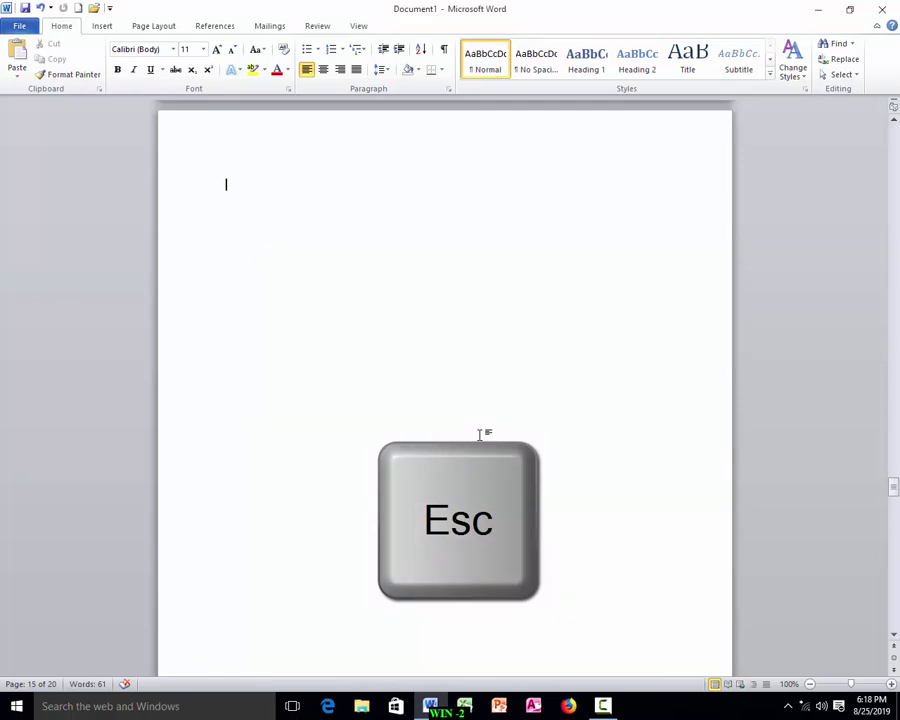
Use the Go To command again to jump to page 5 of the document and dismiss the dialog.
{"action": "key", "text": "ctrl+g"}
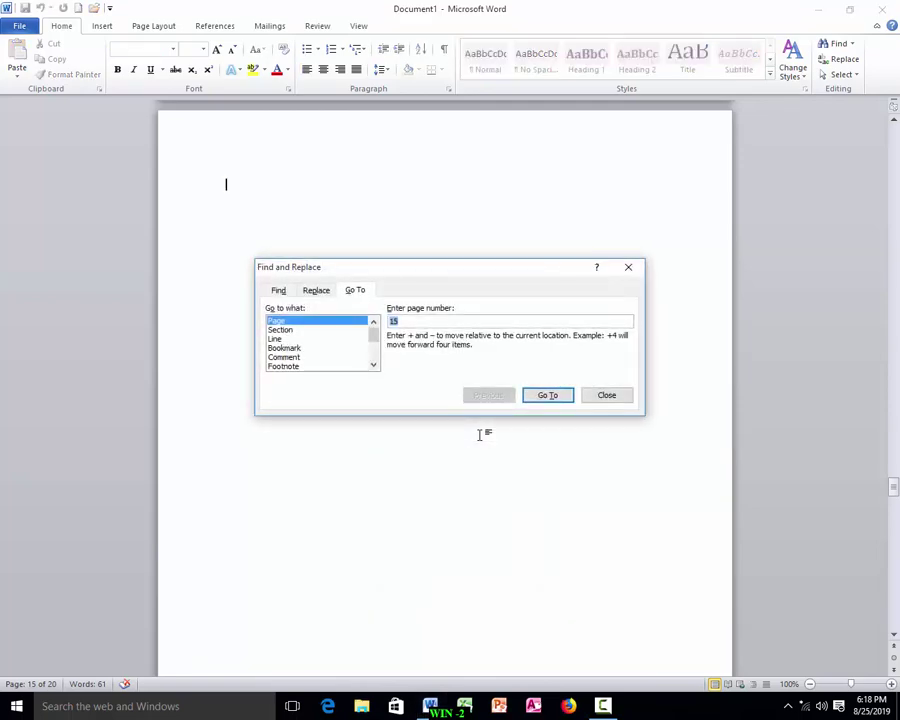
{"action": "type", "text": "5"}
{"action": "key", "text": "Return"}
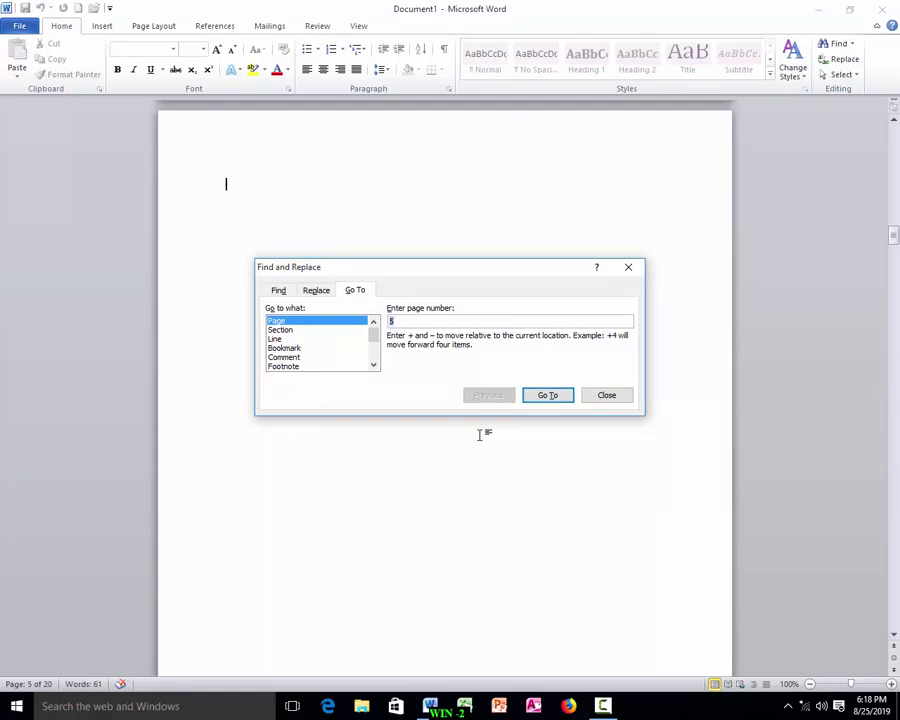
{"action": "key", "text": "Escape"}
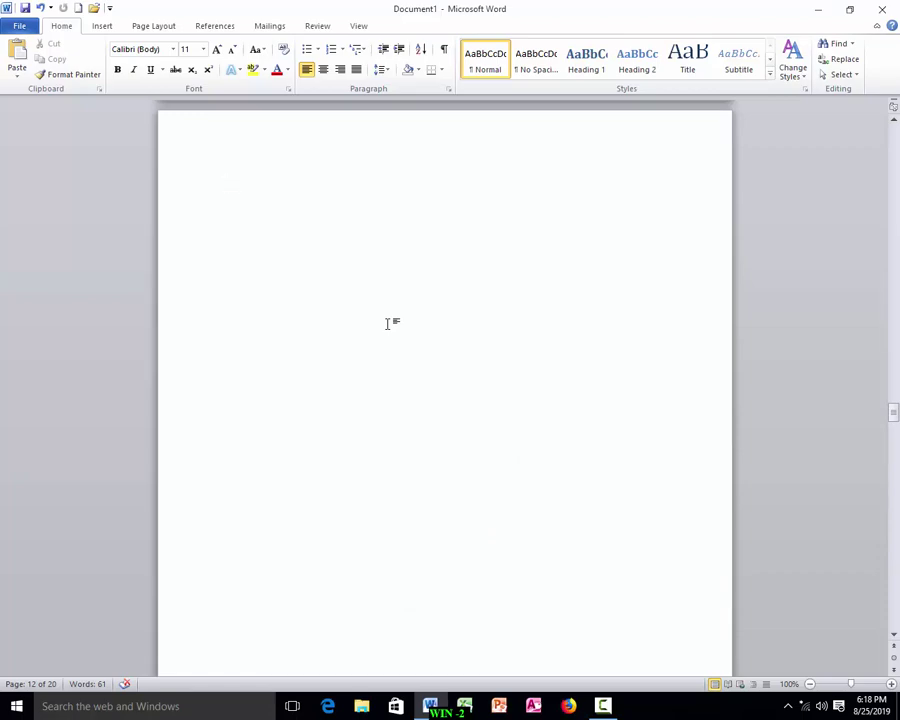
Bring up the Open dialog and the Save As dialog one after the other, cancelling each.
{"action": "key", "text": "ctrl+o"}
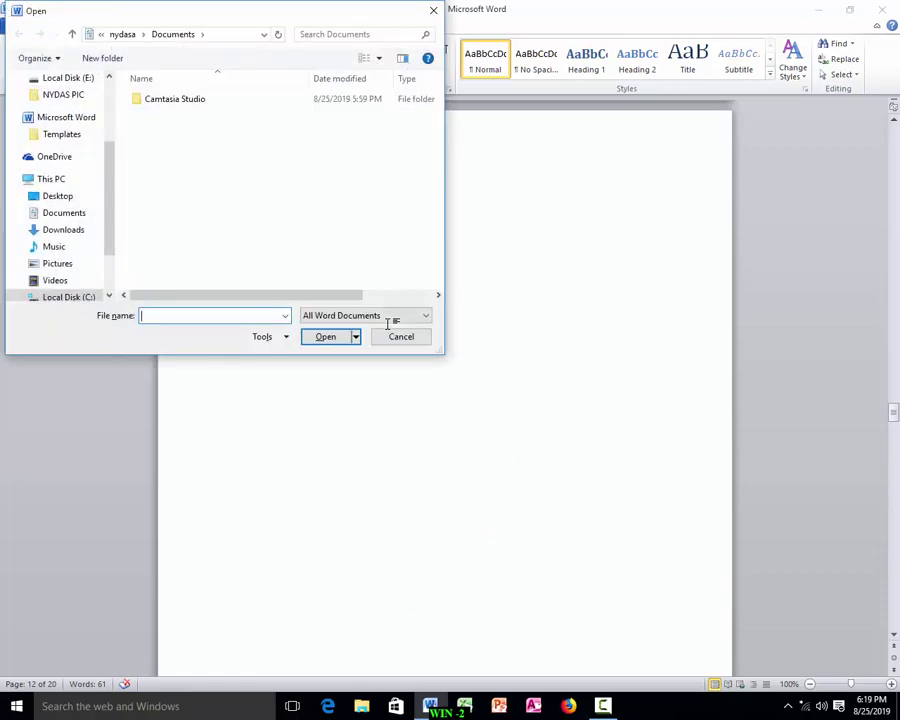
{"action": "key", "text": "Escape"}
{"action": "key", "text": "ctrl+s"}
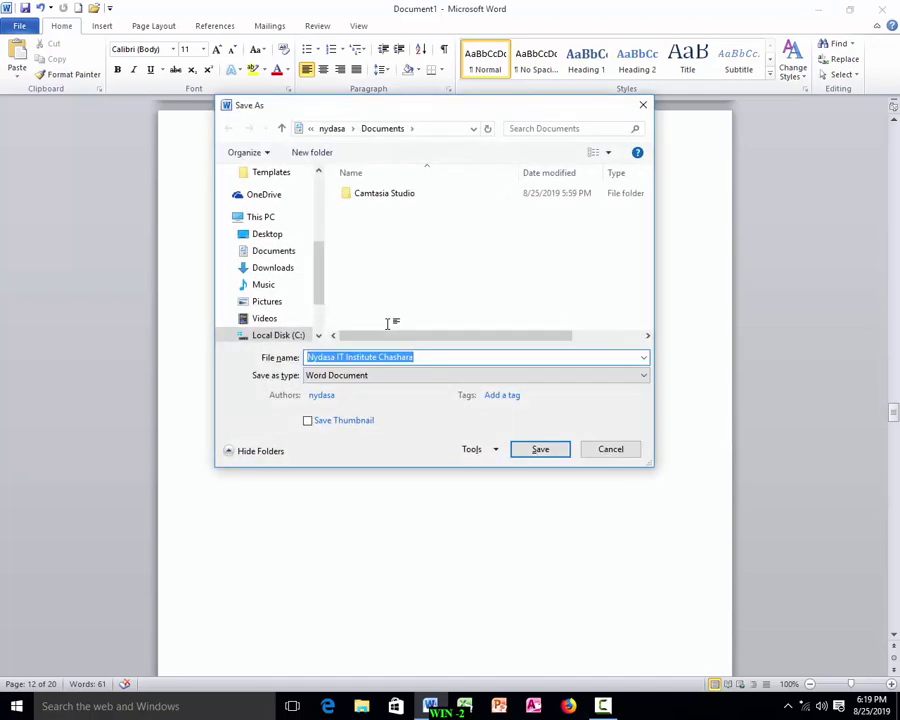
{"action": "key", "text": "Escape"}
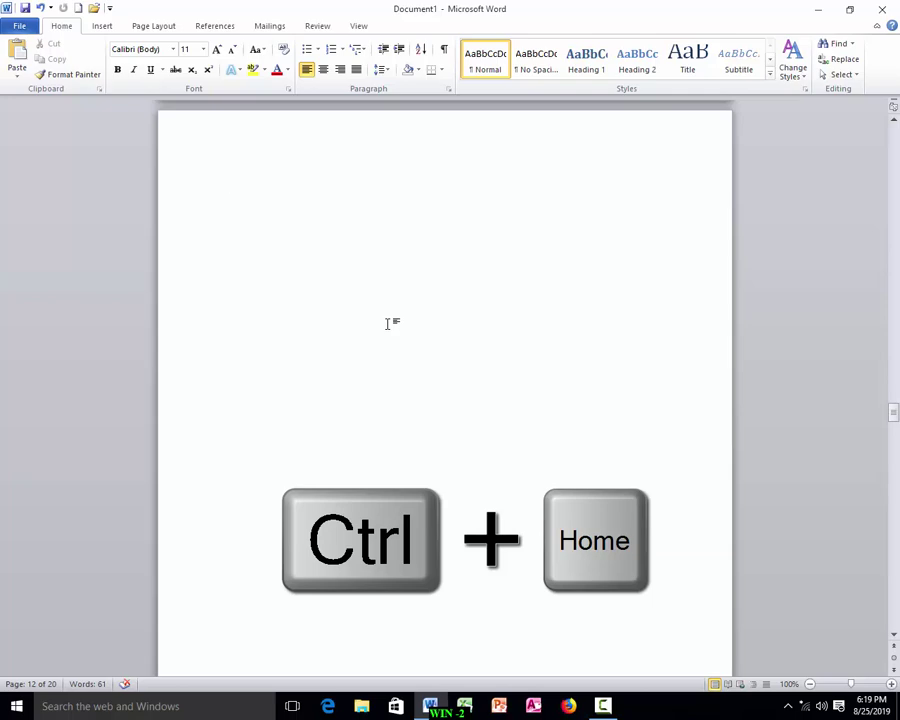
Move the cursor to the start of the document, to its very end, and back to the start.
{"action": "key", "text": "ctrl+Home"}
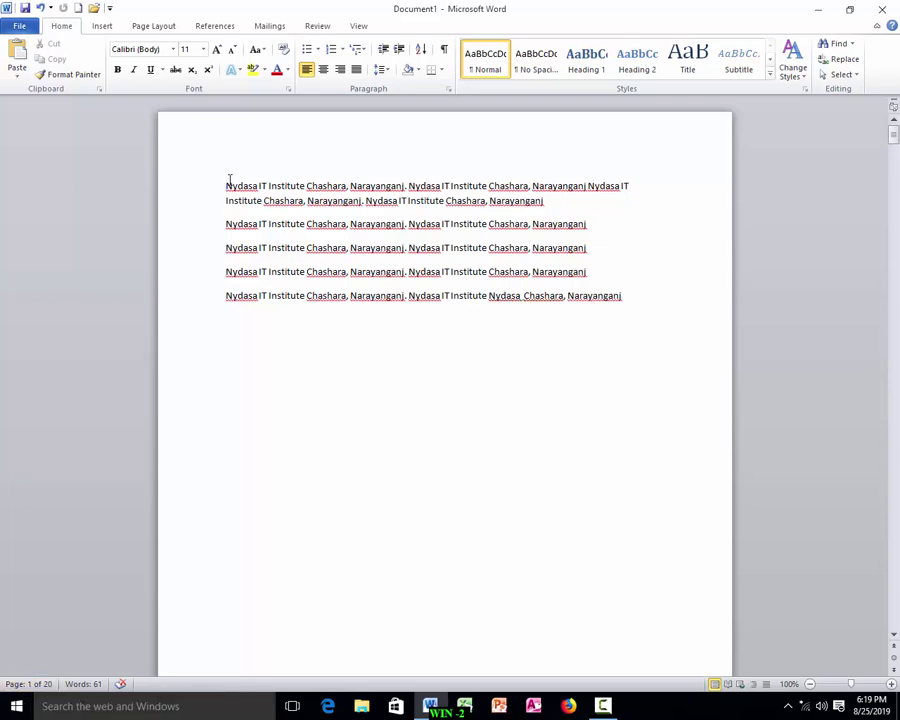
{"action": "key", "text": "ctrl+End"}
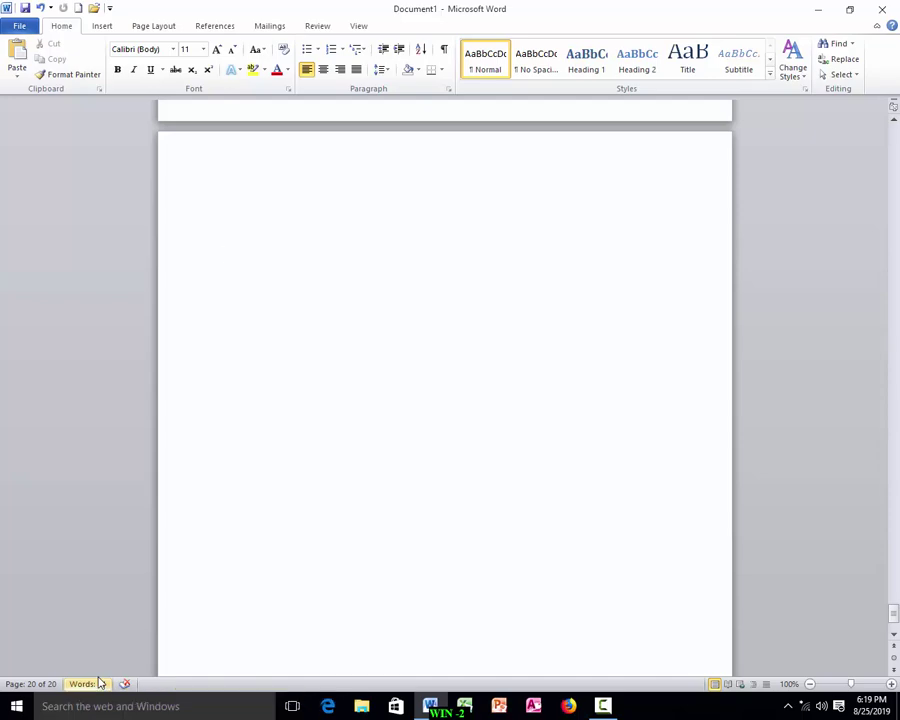
{"action": "key", "text": "ctrl+Home"}
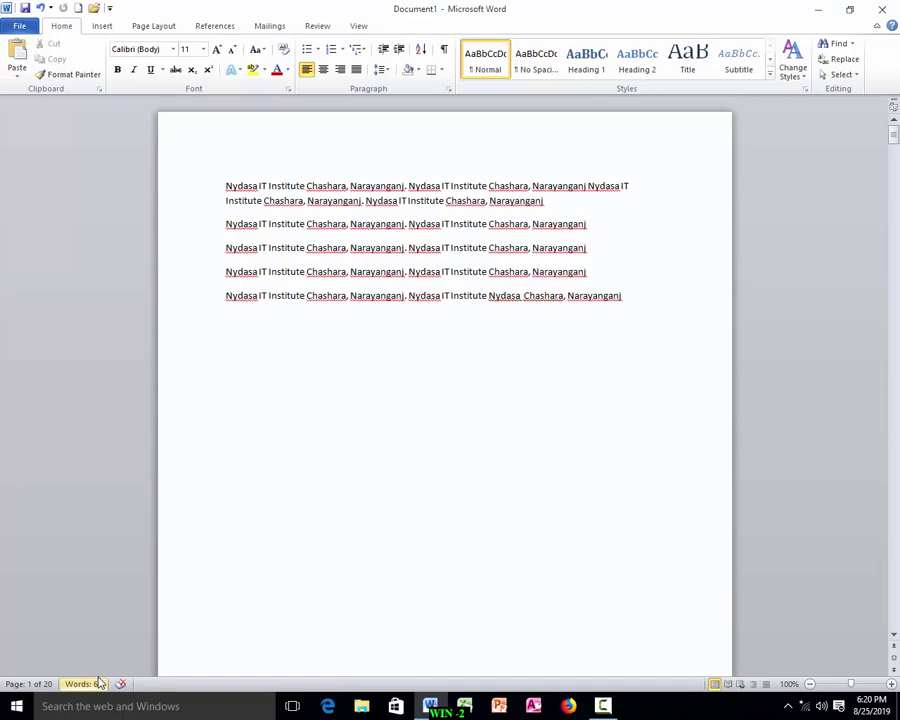
Show the desktop, return to the document, and move the cursor to the first line's end and back to its start.
{"action": "key", "text": "super+d"}
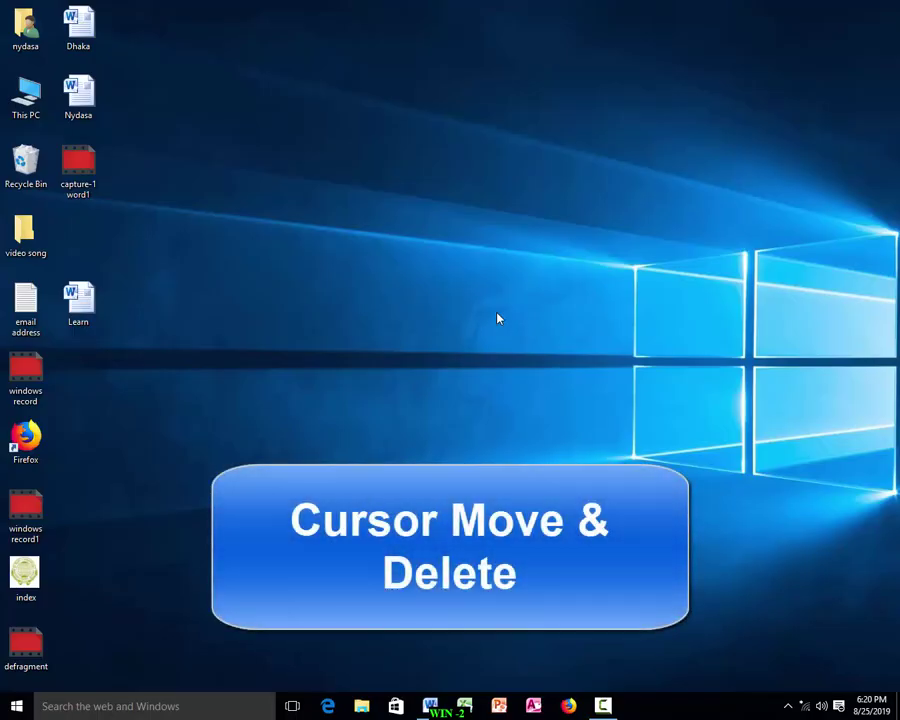
{"action": "left_click", "coordinate": [430, 706]}
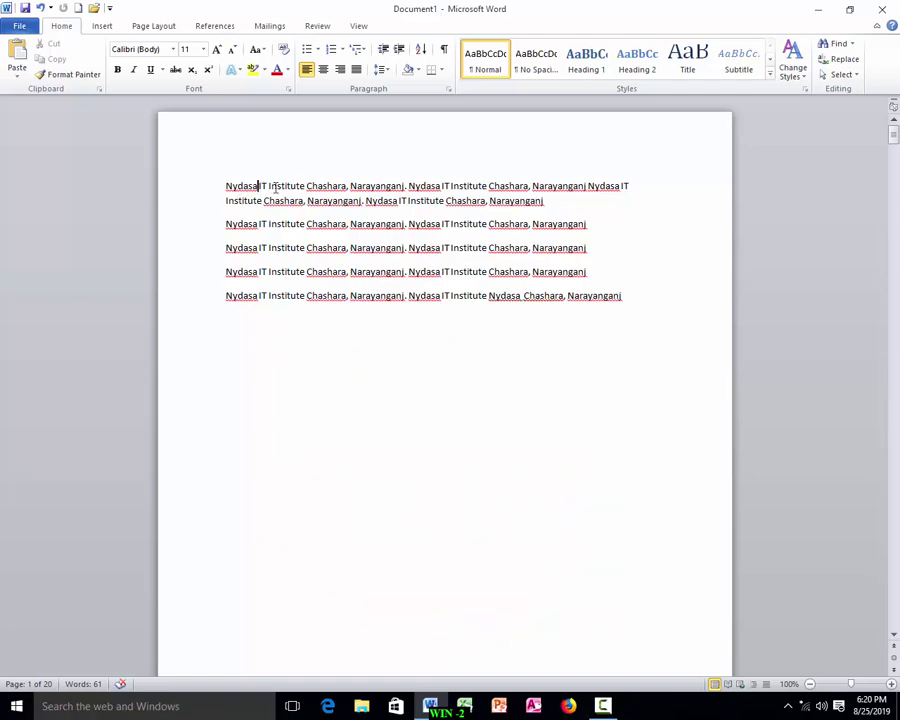
{"action": "left_click", "coordinate": [224, 186]}
{"action": "key", "text": "End"}
{"action": "key", "text": "Home"}
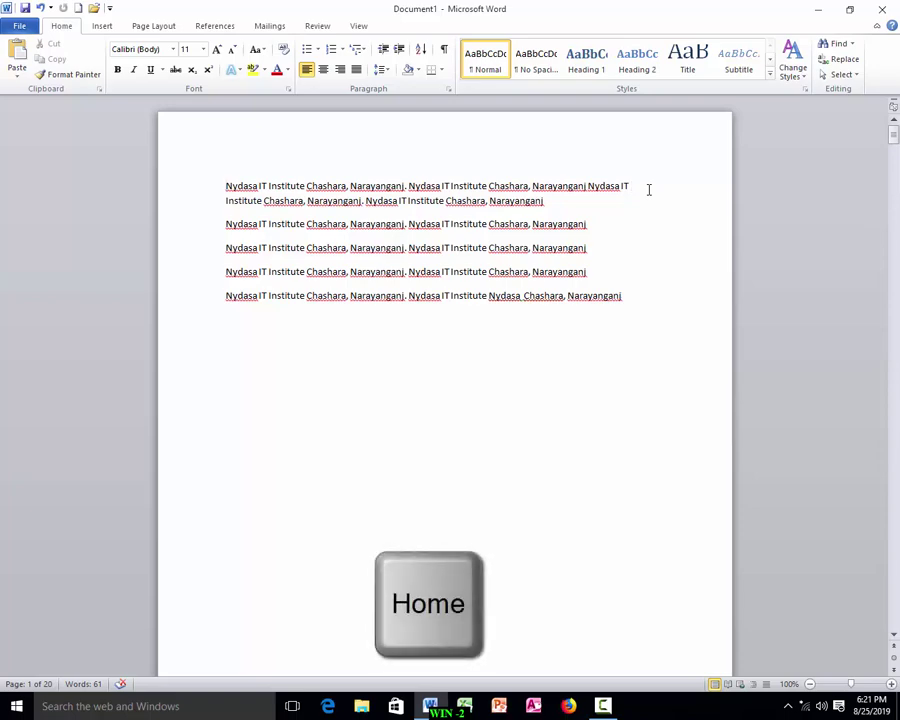
Move the cursor to the start of the second line and advance it character by character past "Institute".
{"action": "key", "text": "Down"}
{"action": "key", "text": "End"}
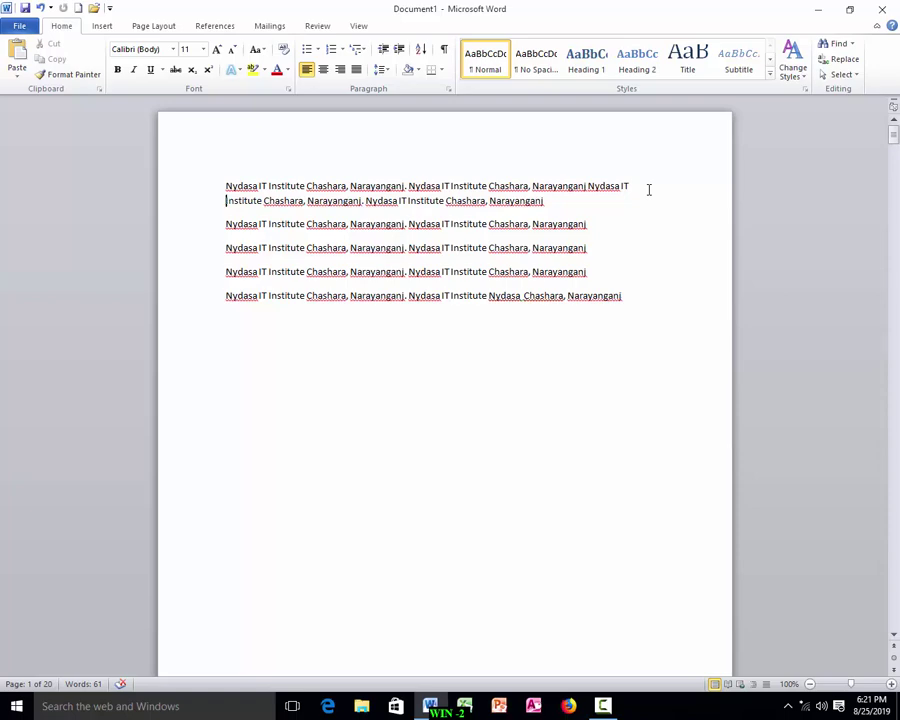
{"action": "key", "text": "Right"}
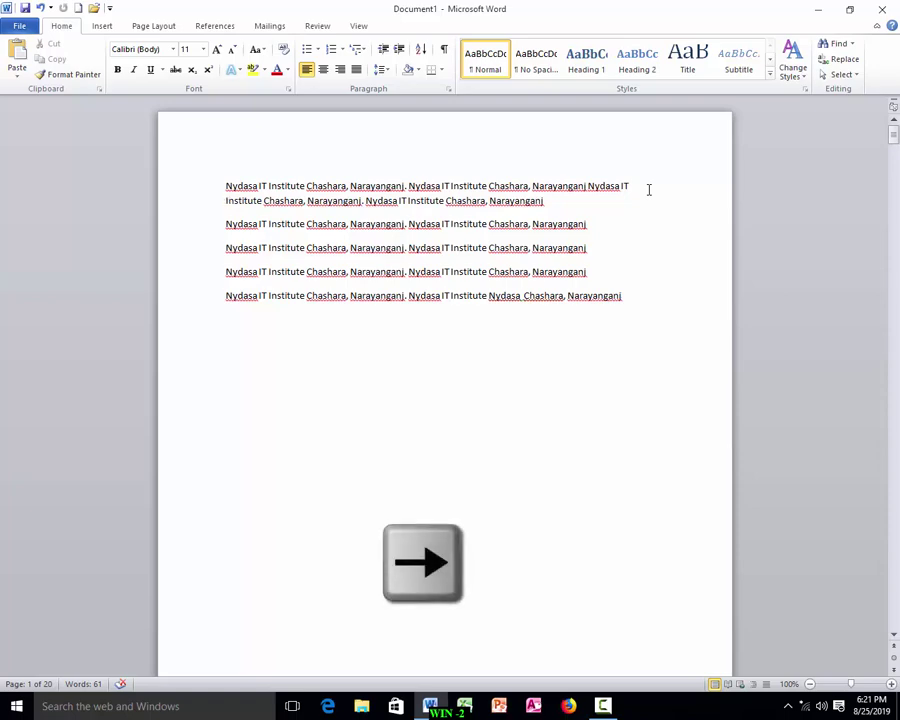
{"action": "key", "text": "Right"}
{"action": "key", "text": "Right"}
{"action": "key", "text": "Right"}
{"action": "key", "text": "Right"}
{"action": "key", "text": "Right"}
{"action": "key", "text": "Right"}
{"action": "key", "text": "Right"}
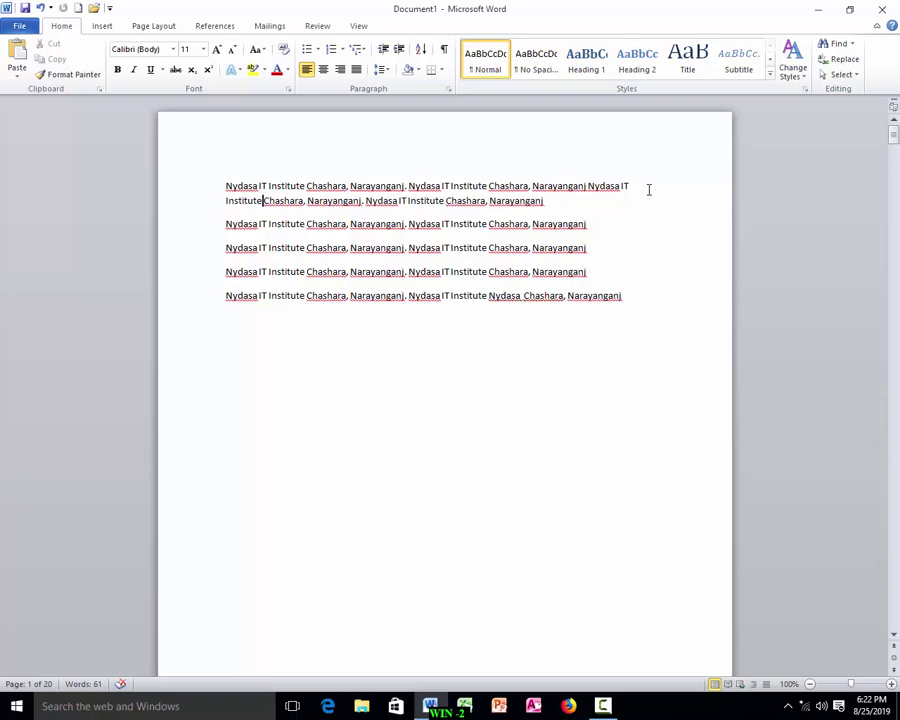
Advance the cursor word by word through the rest of the second line and on into the following text.
{"action": "key", "text": "ctrl+Right"}
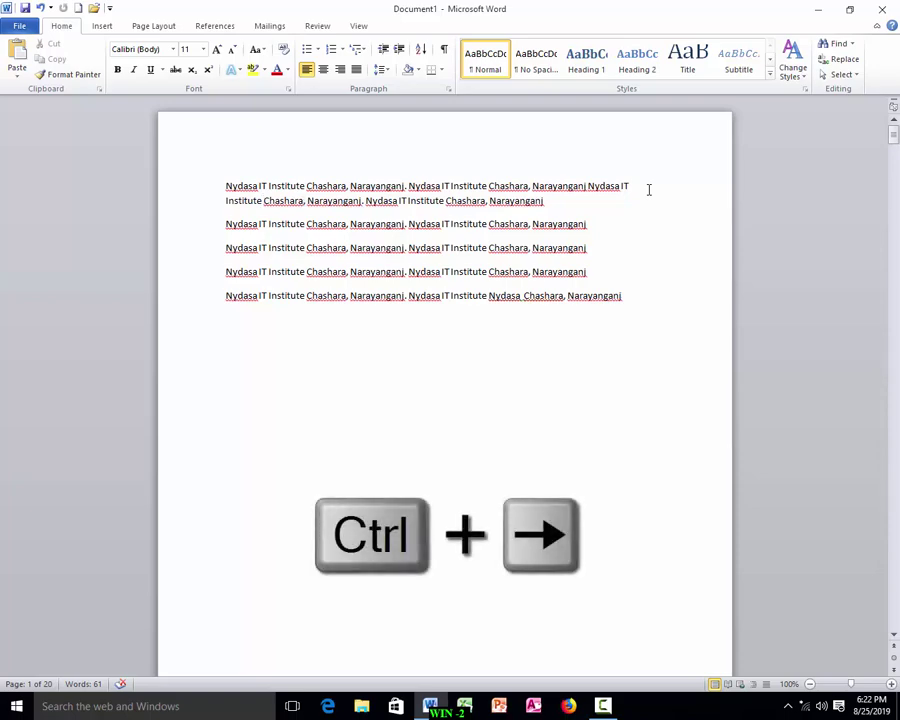
{"action": "key", "text": "ctrl+Right"}
{"action": "key", "text": "ctrl+Right"}
{"action": "key", "text": "ctrl+Right"}
{"action": "key", "text": "ctrl+Right"}
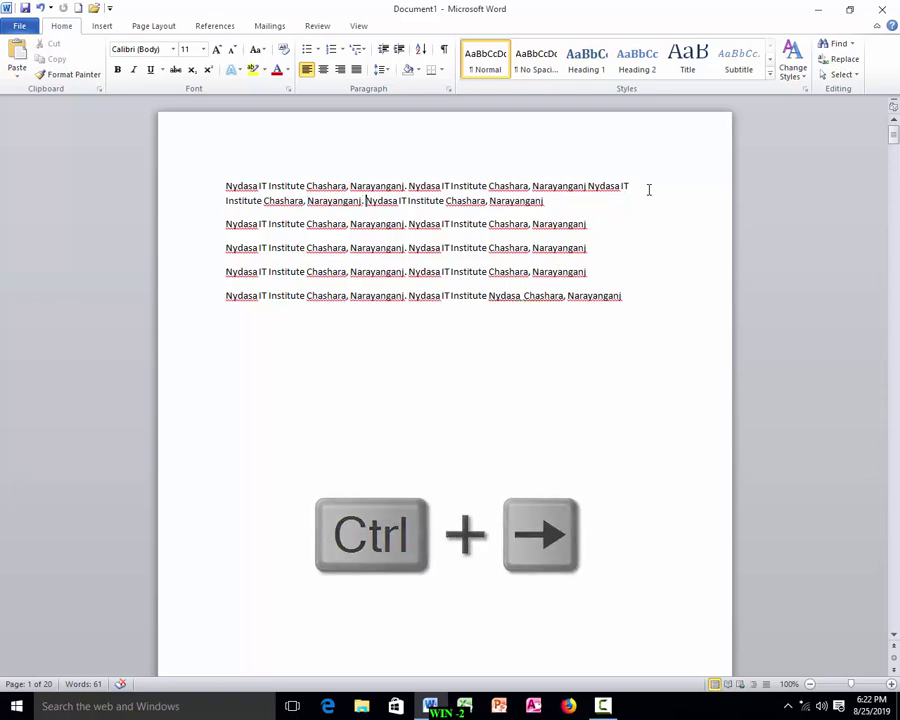
{"action": "key", "text": "ctrl+Right"}
{"action": "key", "text": "ctrl+Right"}
{"action": "key", "text": "ctrl+Right"}
{"action": "key", "text": "ctrl+Right"}
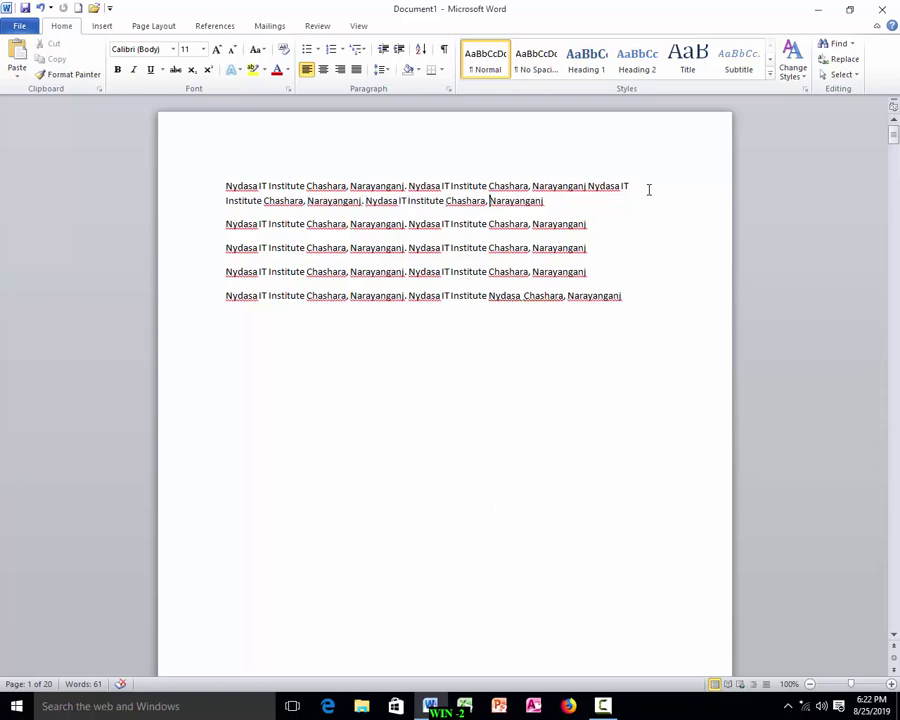
{"action": "key", "text": "ctrl+Right"}
{"action": "key", "text": "ctrl+Right"}
{"action": "key", "text": "ctrl+Right"}
{"action": "key", "text": "ctrl+Right"}
{"action": "key", "text": "ctrl+Right"}
{"action": "key", "text": "ctrl+Right"}
{"action": "key", "text": "ctrl+Right"}
{"action": "key", "text": "ctrl+Right"}
{"action": "key", "text": "ctrl+Right"}
{"action": "key", "text": "ctrl+Right"}
{"action": "key", "text": "ctrl+Right"}
{"action": "key", "text": "ctrl+Right"}
{"action": "key", "text": "ctrl+Right"}
Place the cursor inside "IT" on the first line, delete the letter before and the letter after it, and undo both deletions.
{"action": "left_click", "coordinate": [261, 186]}
{"action": "left_click", "coordinate": [311, 195]}
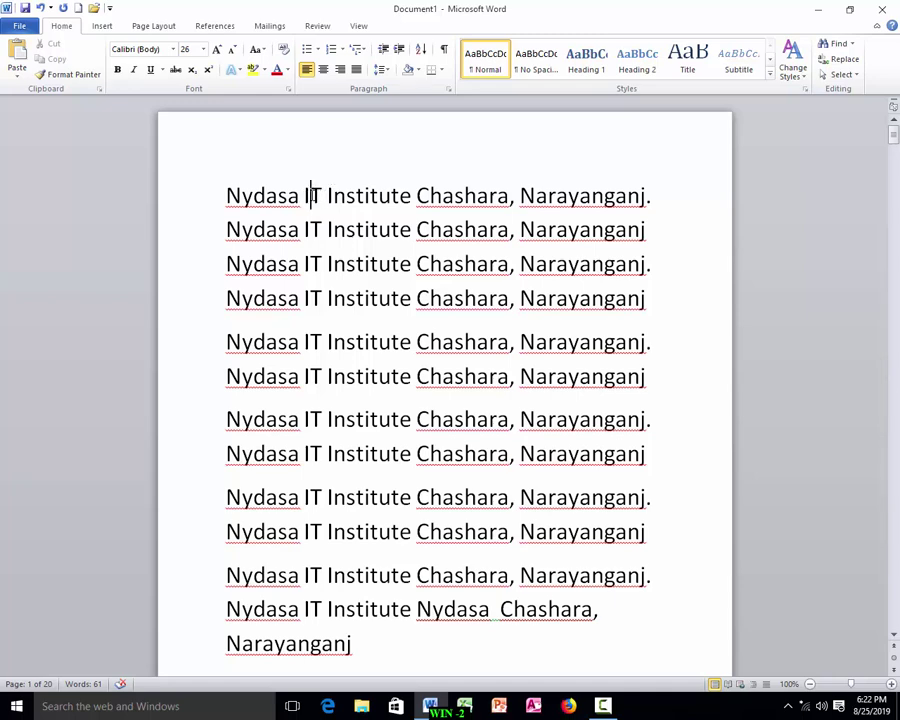
{"action": "key", "text": "BackSpace"}
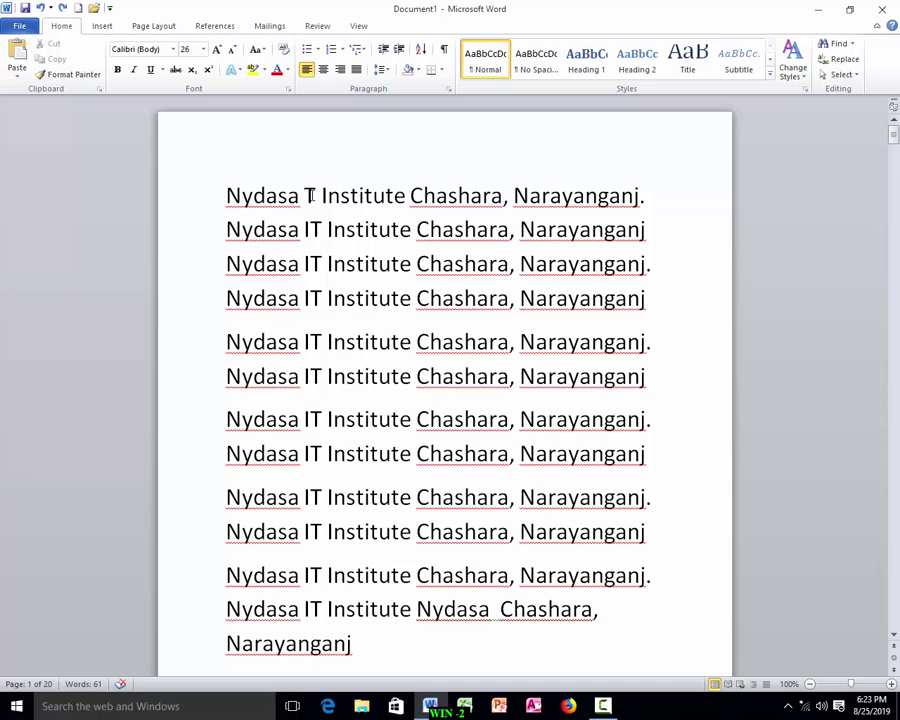
{"action": "key", "text": "Delete"}
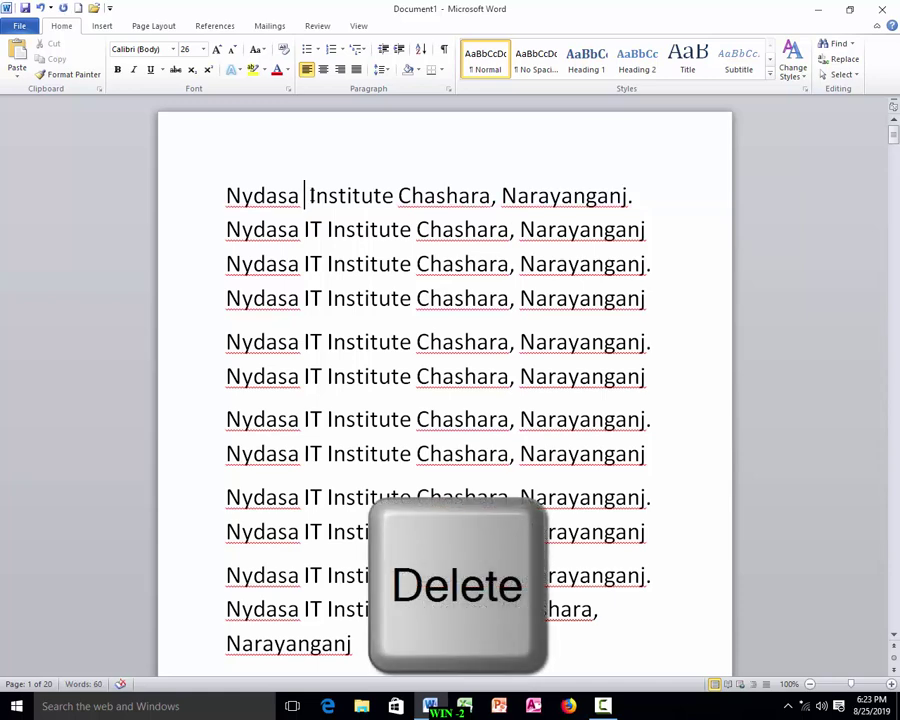
{"action": "key", "text": "ctrl+z"}
{"action": "key", "text": "ctrl+z"}
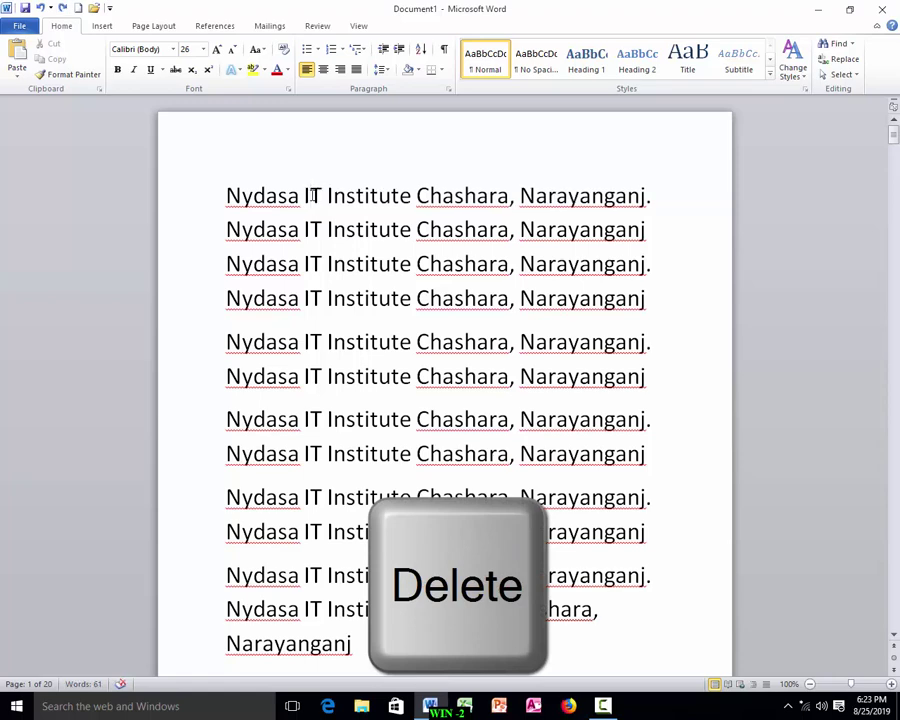
Delete the letters "I" and "T" from "IT" on the first line, restoring the "T" once before removing it again.
{"action": "key", "text": "BackSpace"}
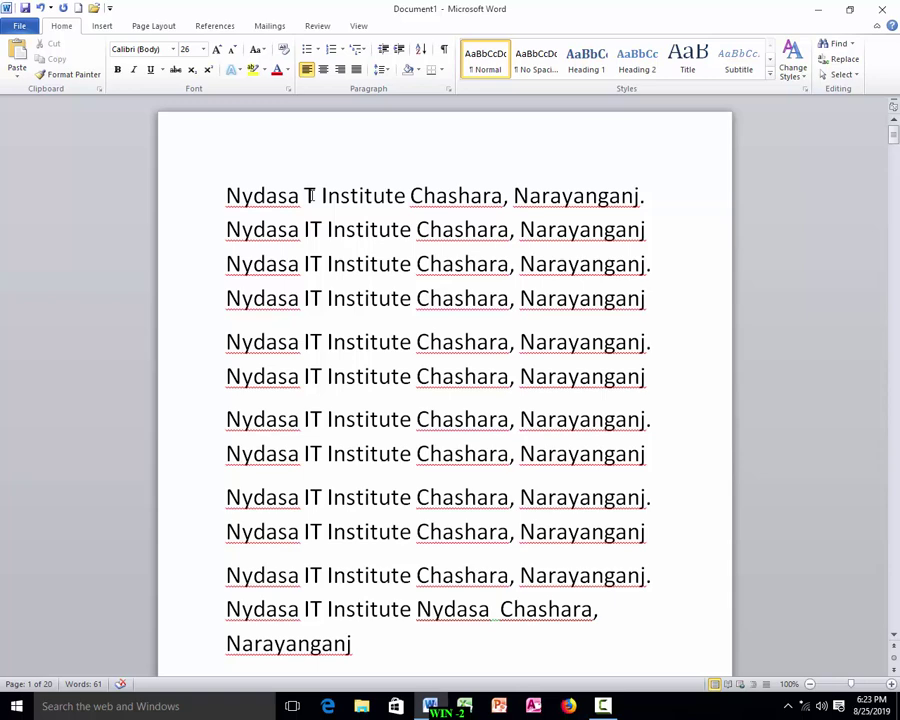
{"action": "key", "text": "Delete"}
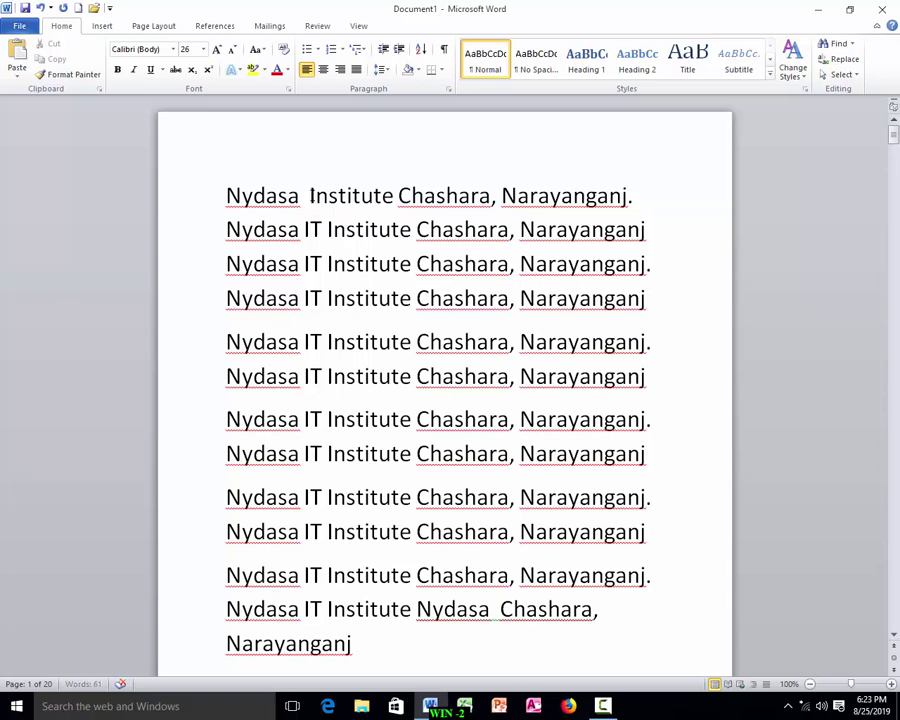
{"action": "type", "text": "T"}
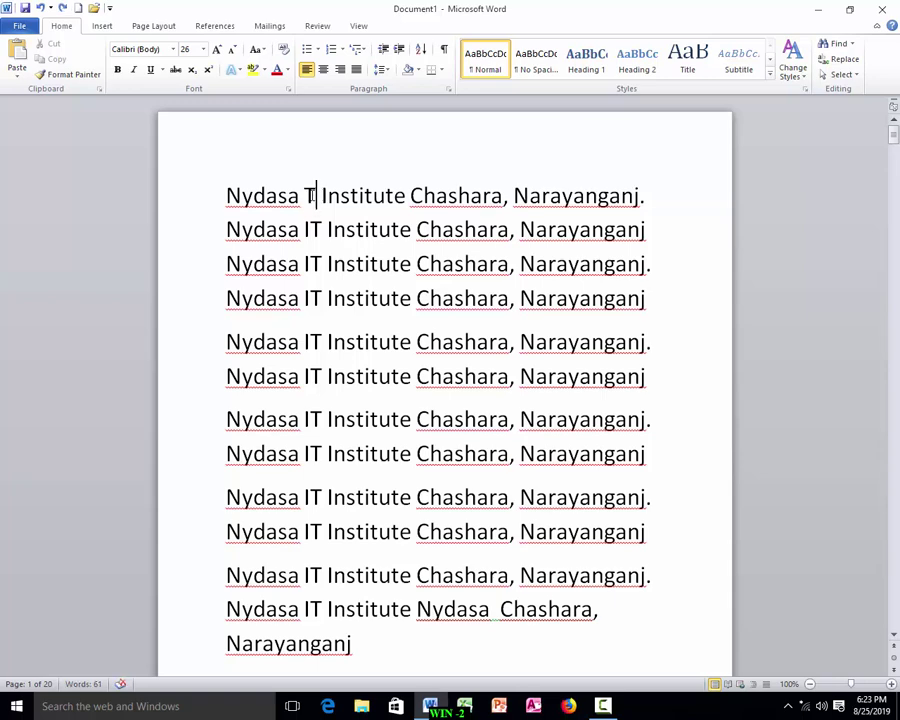
{"action": "left_click", "coordinate": [309, 196]}
{"action": "key", "text": "Delete"}
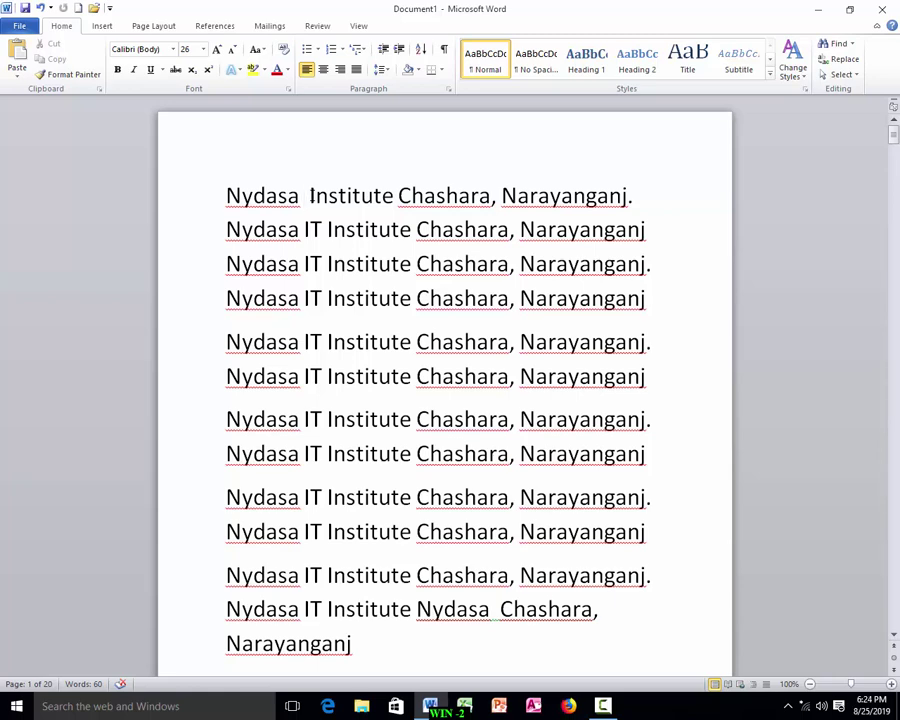
Delete whole words before and after the cursor in the first paragraph, and remove the entire first line that remains.
{"action": "key", "text": "ctrl+BackSpace"}
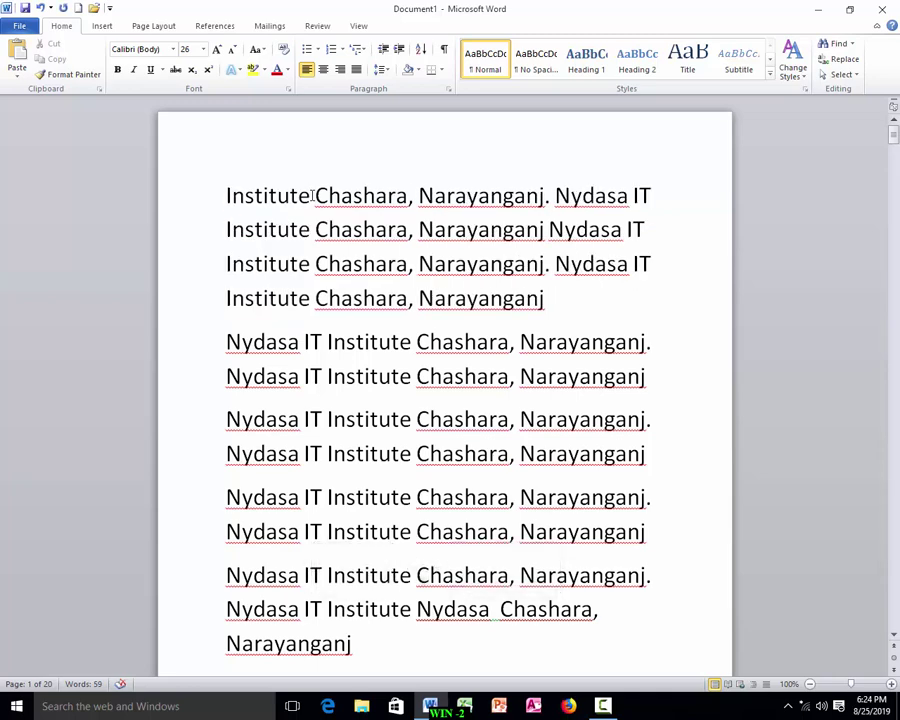
{"action": "key", "text": "ctrl+Delete"}
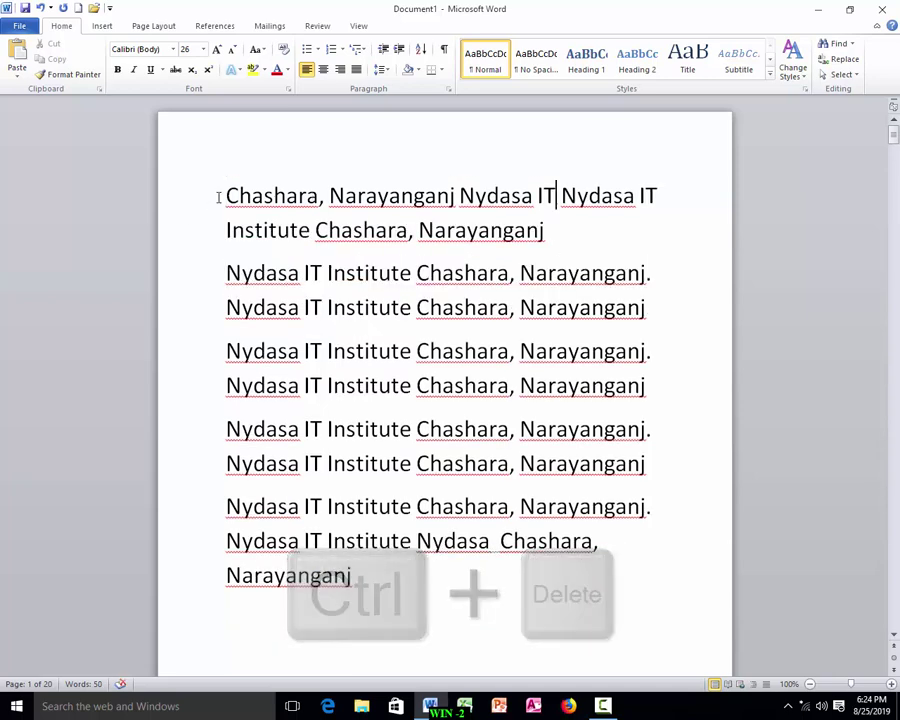
{"action": "left_click", "coordinate": [220, 196]}
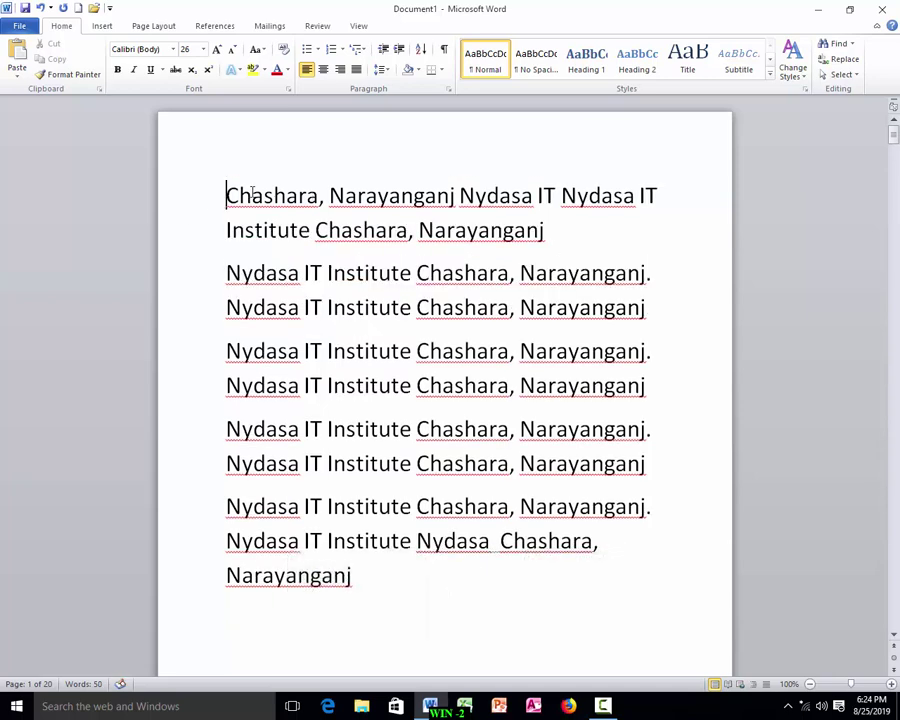
{"action": "left_click", "coordinate": [195, 204]}
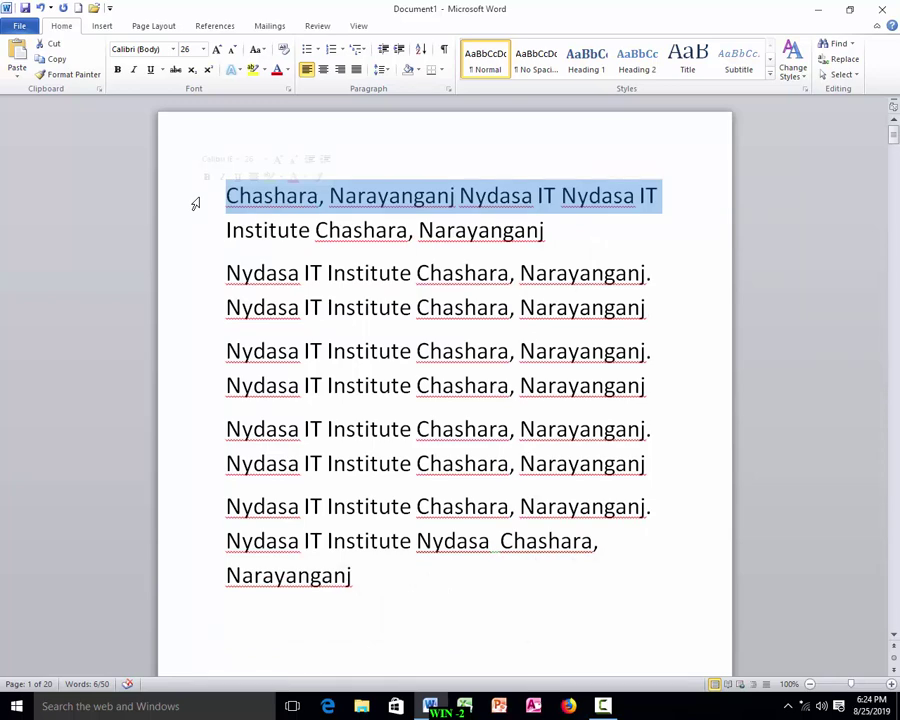
{"action": "key", "text": "Delete"}
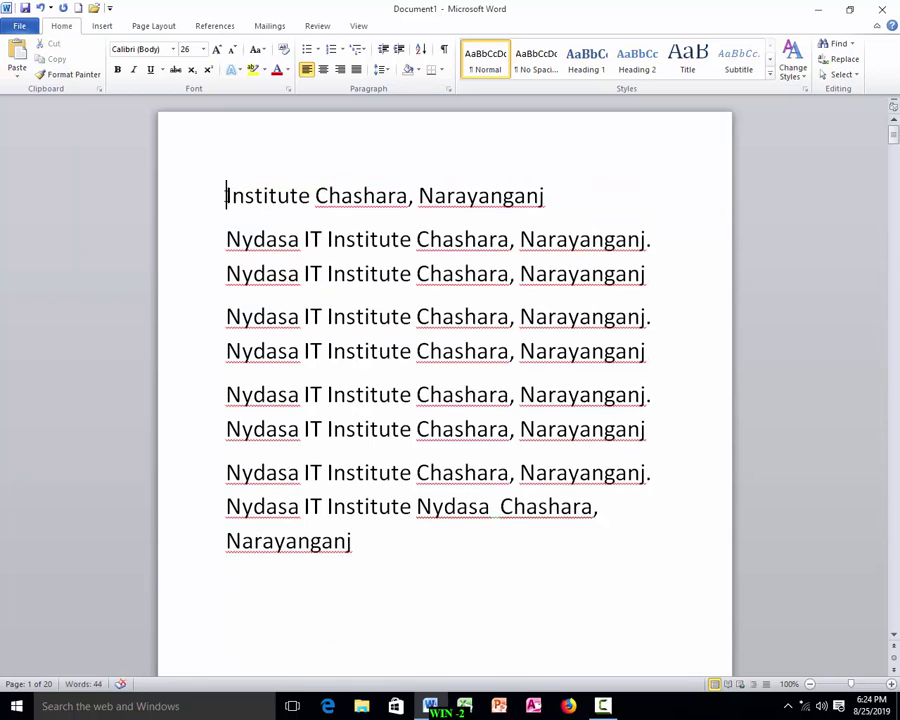
Delete "Institute Chashara," from the first line, and clear all of the document's content.
{"action": "left_click_drag", "start_coordinate": [226, 196], "coordinate": [414, 196]}
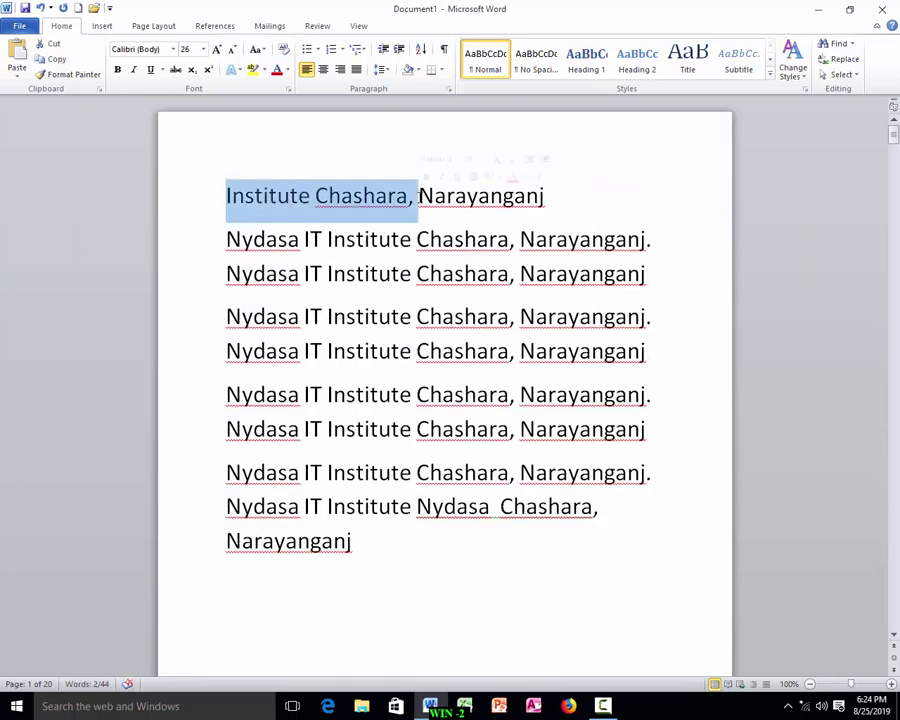
{"action": "key", "text": "Delete"}
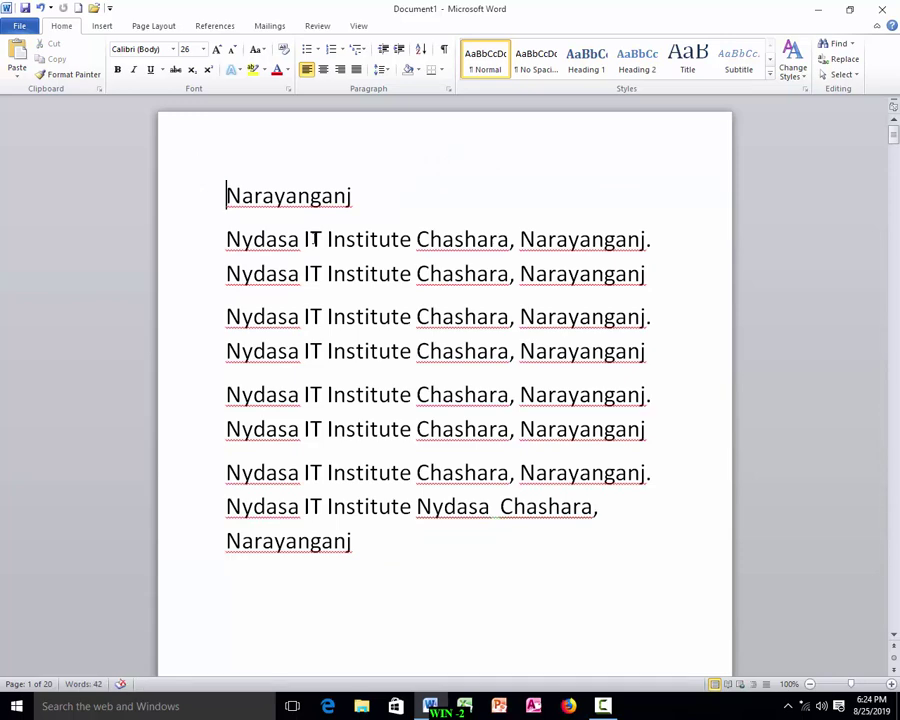
{"action": "key", "text": "ctrl+a"}
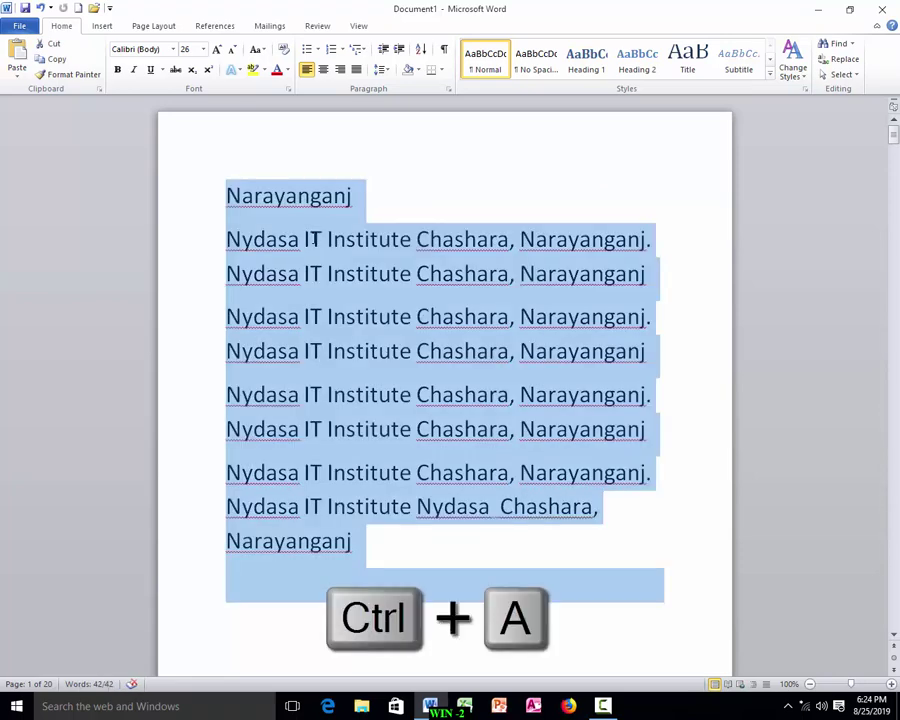
{"action": "key", "text": "Delete"}
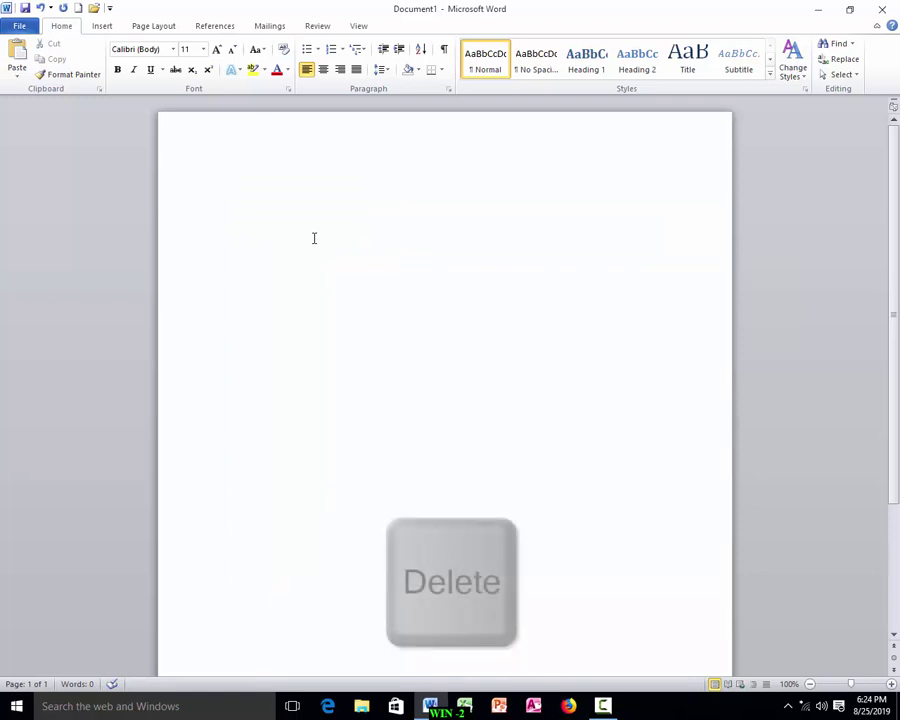